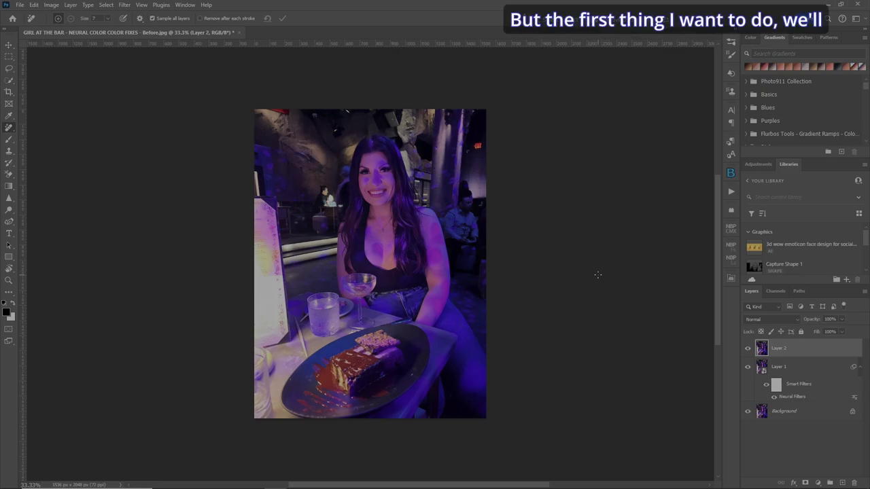
Select the woman by roughly lassoing around her with the Object Selection Tool.
key("ctrl+plus")
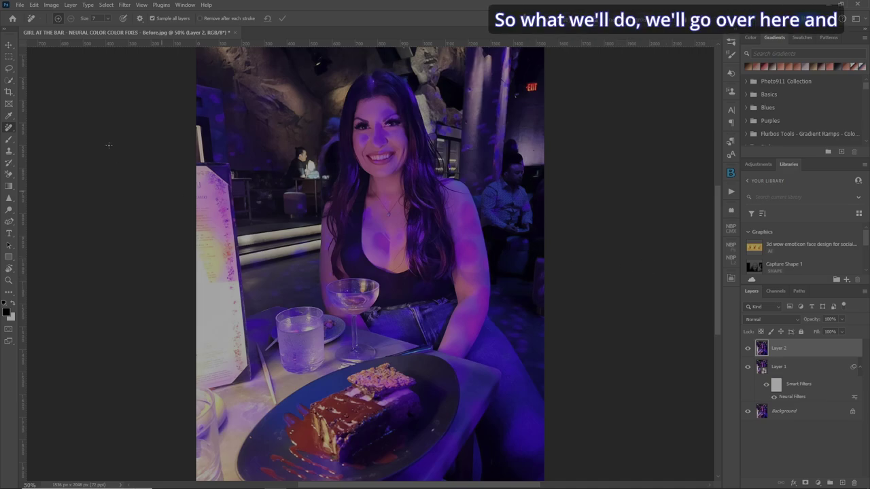
left_click(9, 79)
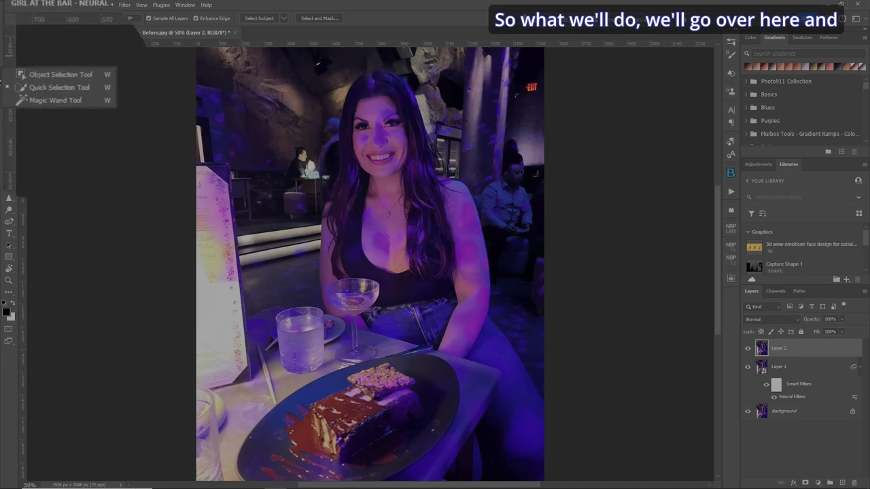
left_click(62, 75)
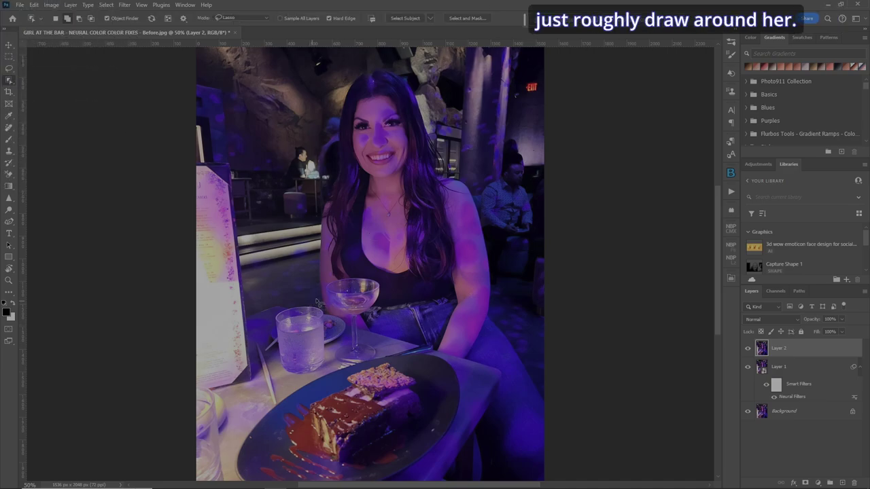
mouse_move(311, 297)
left_mouse_down()
mouse_move(304, 268)
mouse_move(324, 176)
mouse_move(313, 120)
mouse_move(320, 93)
mouse_move(390, 63)
left_mouse_up()
mouse_move(449, 146)
left_mouse_down()
mouse_move(504, 232)
mouse_move(536, 306)
left_mouse_up()
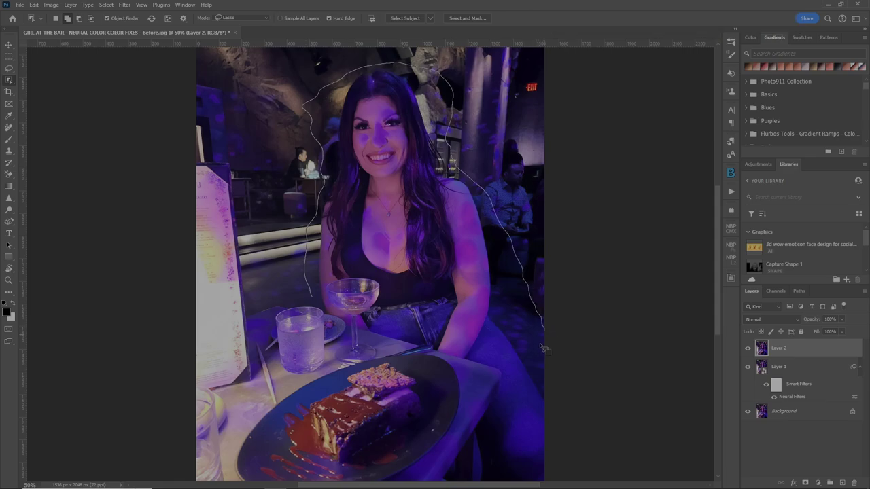
mouse_move(542, 348)
left_mouse_down()
mouse_move(567, 440)
mouse_move(544, 469)
mouse_move(508, 480)
mouse_move(485, 453)
mouse_move(513, 413)
mouse_move(518, 386)
mouse_move(500, 363)
mouse_move(383, 328)
mouse_move(399, 281)
mouse_move(368, 264)
mouse_move(317, 271)
left_mouse_up()
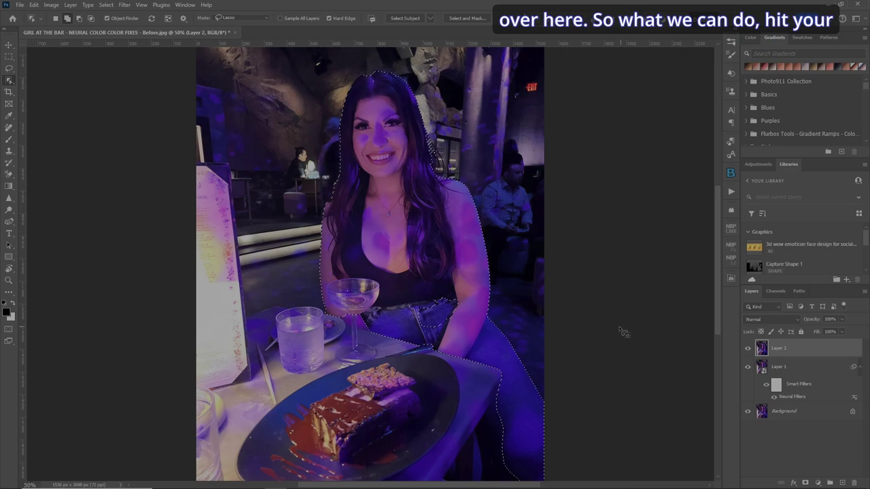
In Quick Mask mode, brush the missing patch of jeans beside her arm into the mask with black.
key("b")
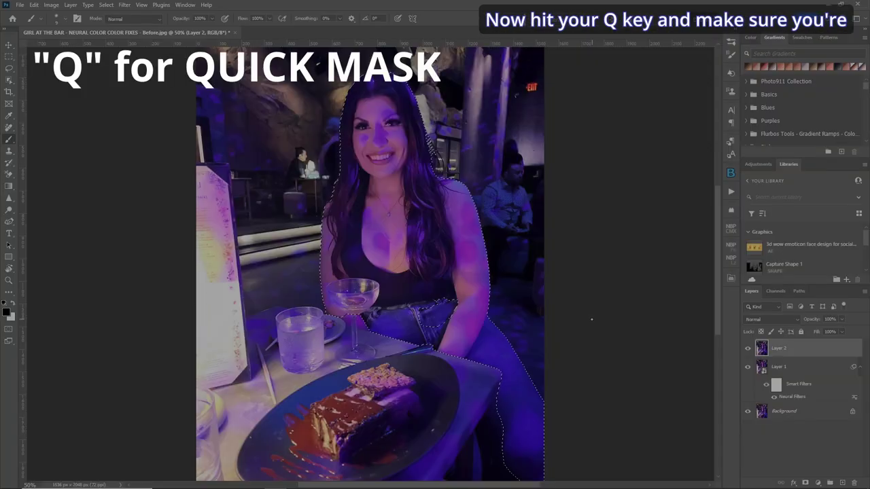
key("q")
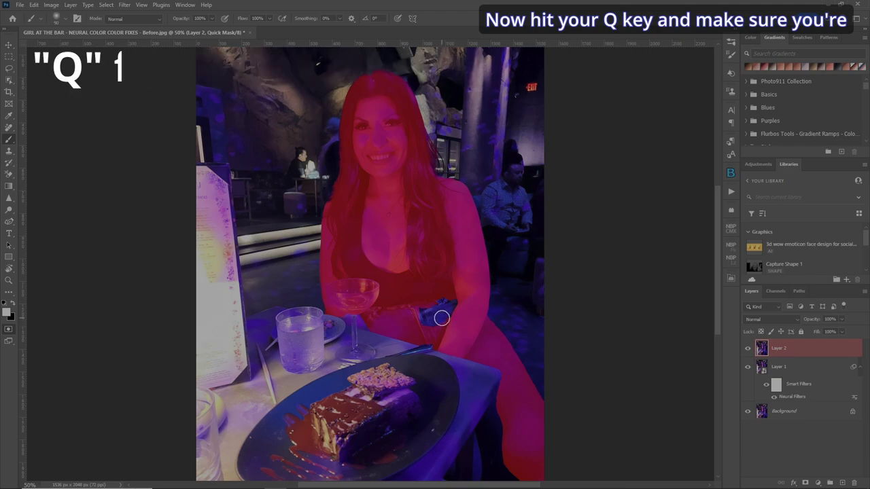
left_click_drag(438, 321, 445, 310)
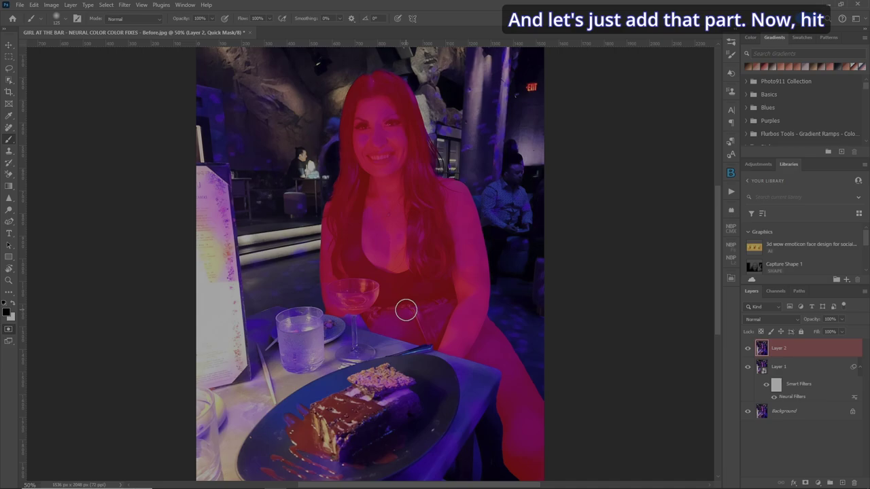
Remove the cocktail glass bowl from the mask with a white 60 px brush, and exit Quick Mask mode to check the selection.
key("z")
left_click(359, 305)
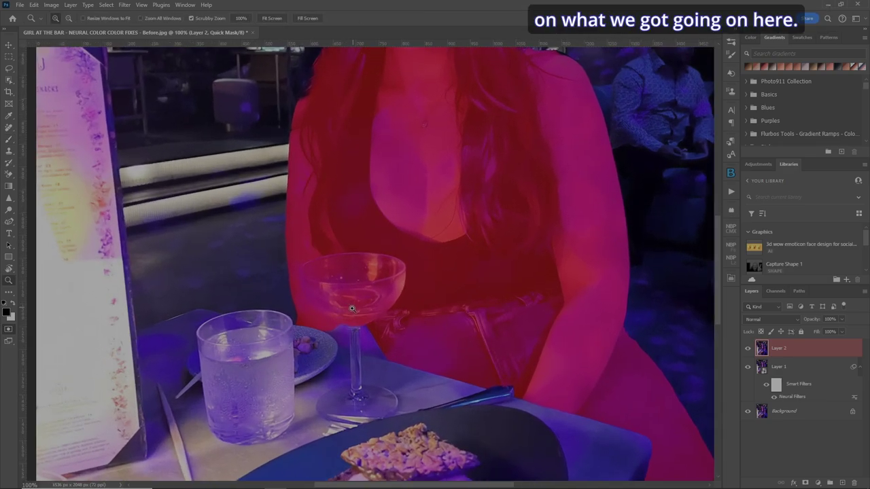
left_click(352, 309)
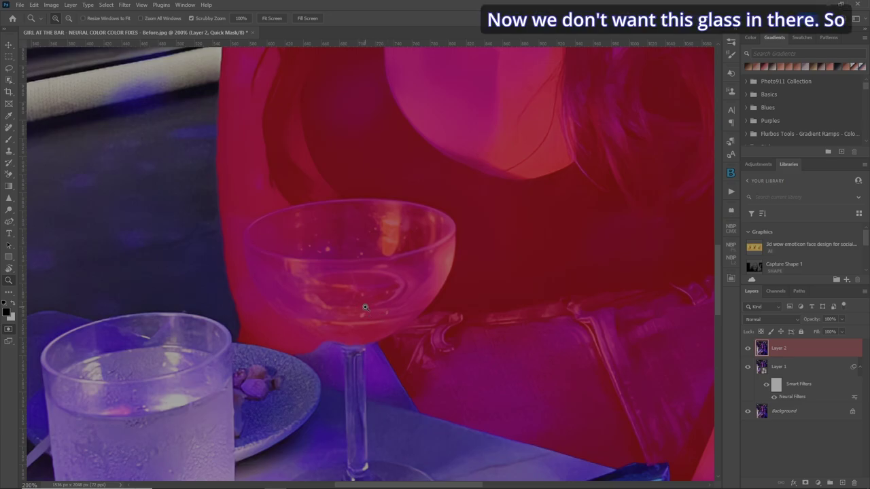
key("b")
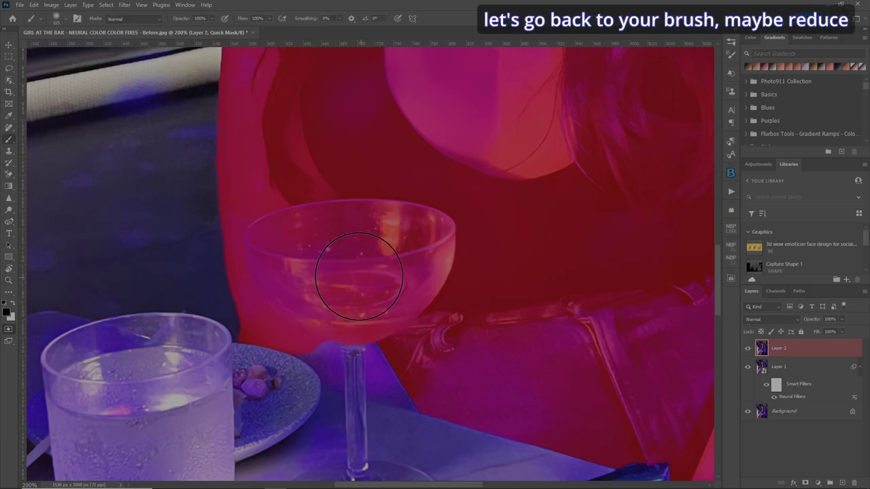
key("bracketleft")
key("bracketleft")
key("bracketleft")
key("bracketleft")
key("bracketleft")
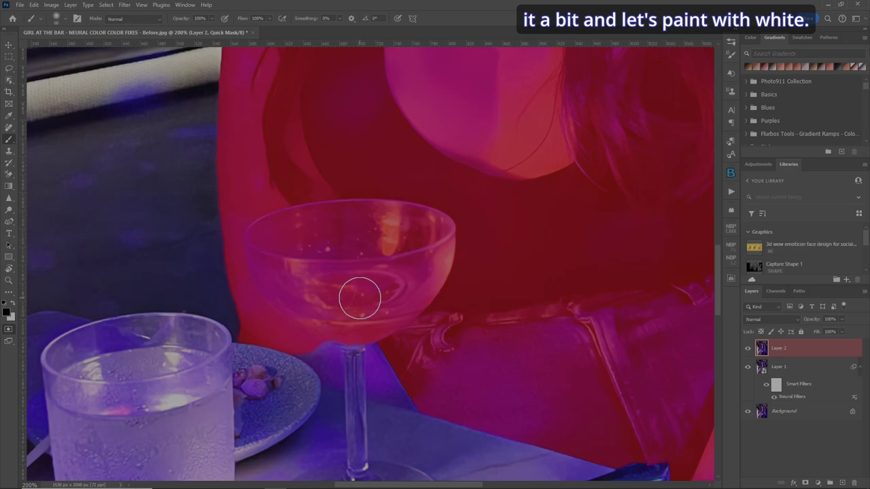
key("x")
mouse_move(351, 315)
left_mouse_down()
mouse_move(357, 276)
mouse_move(380, 278)
mouse_move(349, 322)
mouse_move(381, 290)
mouse_move(380, 309)
mouse_move(359, 326)
mouse_move(415, 256)
mouse_move(409, 240)
mouse_move(314, 266)
mouse_move(268, 255)
mouse_move(275, 239)
mouse_move(418, 231)
mouse_move(421, 261)
mouse_move(402, 291)
mouse_move(417, 284)
mouse_move(406, 290)
mouse_move(437, 235)
mouse_move(292, 232)
mouse_move(270, 250)
mouse_move(310, 298)
mouse_move(354, 308)
left_mouse_up()
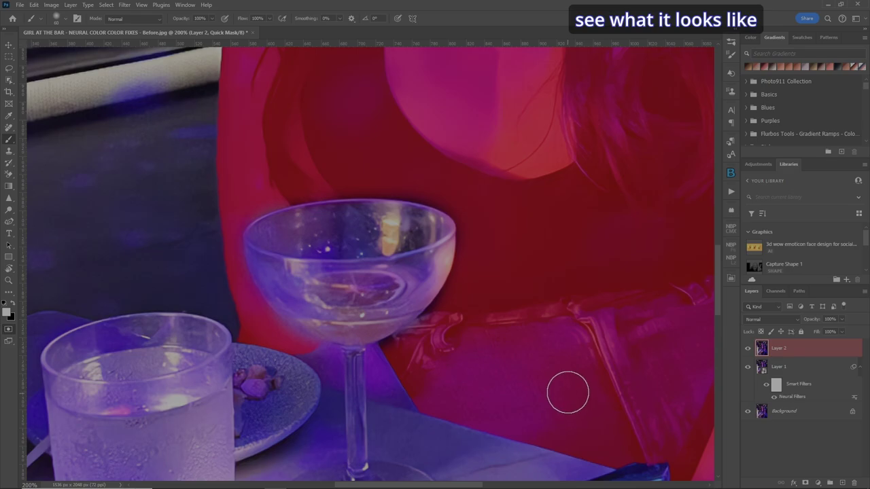
key("ctrl+minus")
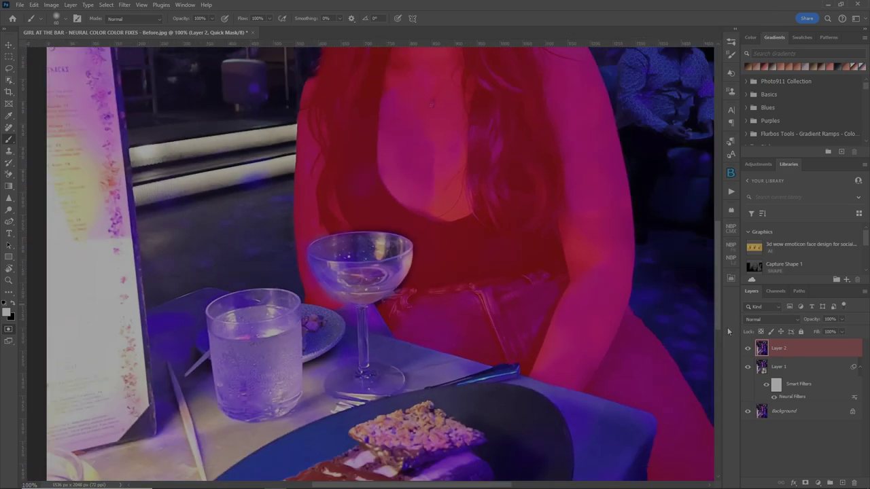
key("q")
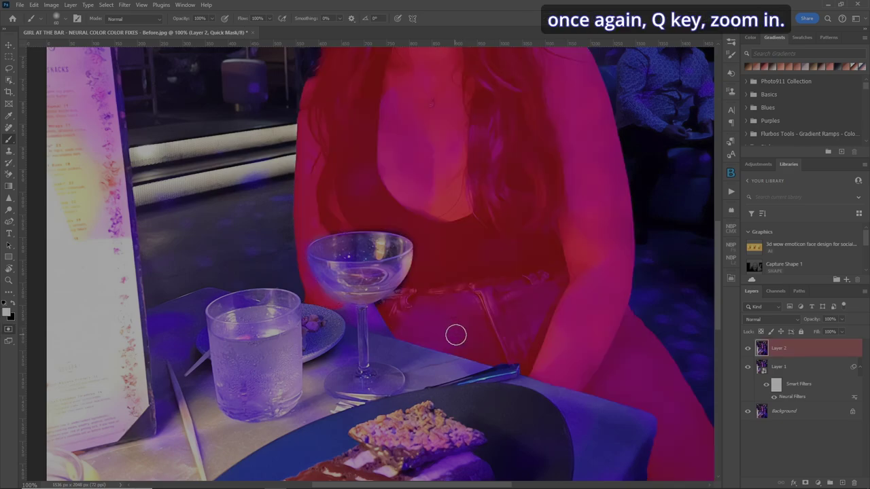
Reenter Quick Mask and paint the areas on both sides of the glass stem into the mask with a smaller black brush, then return to the selection.
key("q")
key("ctrl+plus")
key("ctrl+plus")
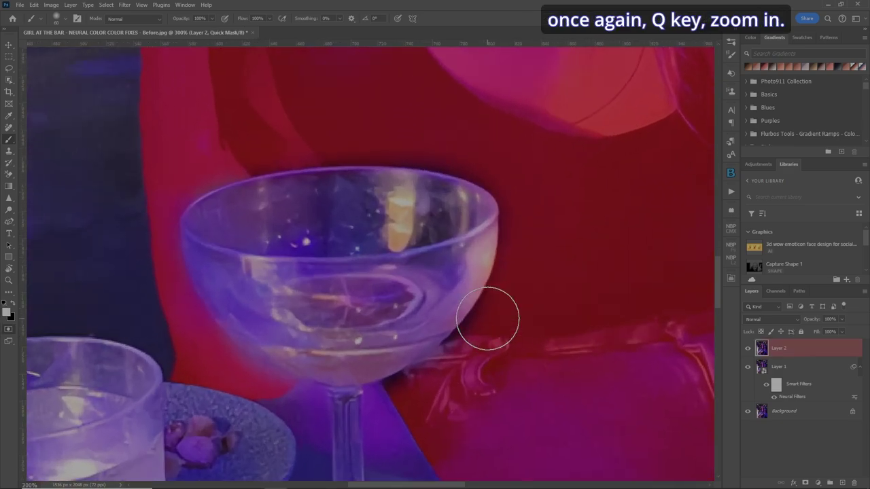
mouse_move(485, 412)
left_mouse_down()
mouse_move(539, 320)
mouse_move(485, 314)
left_mouse_up()
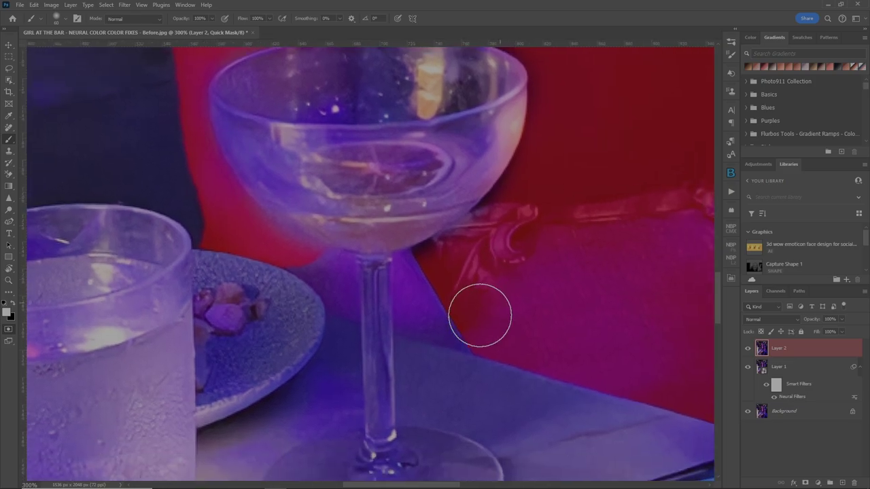
key("bracketleft")
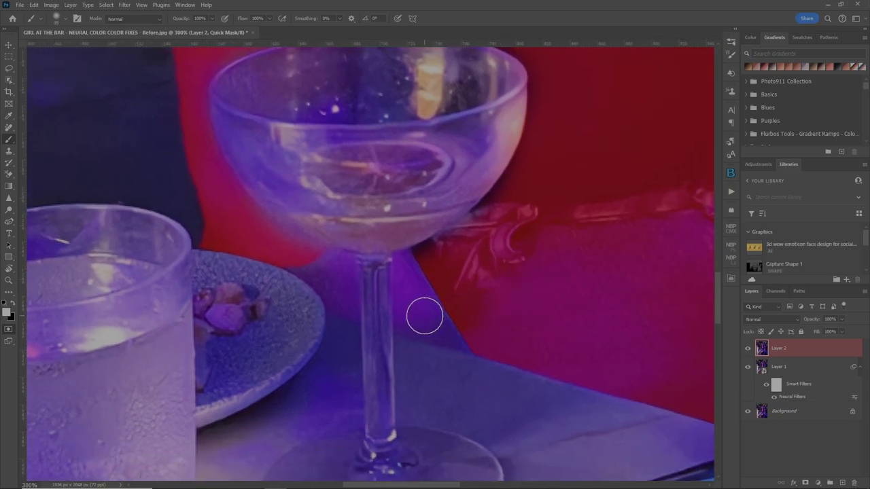
key("x")
mouse_move(421, 313)
left_mouse_down()
mouse_move(421, 305)
mouse_move(462, 323)
mouse_move(466, 332)
mouse_move(415, 318)
mouse_move(415, 283)
left_mouse_up()
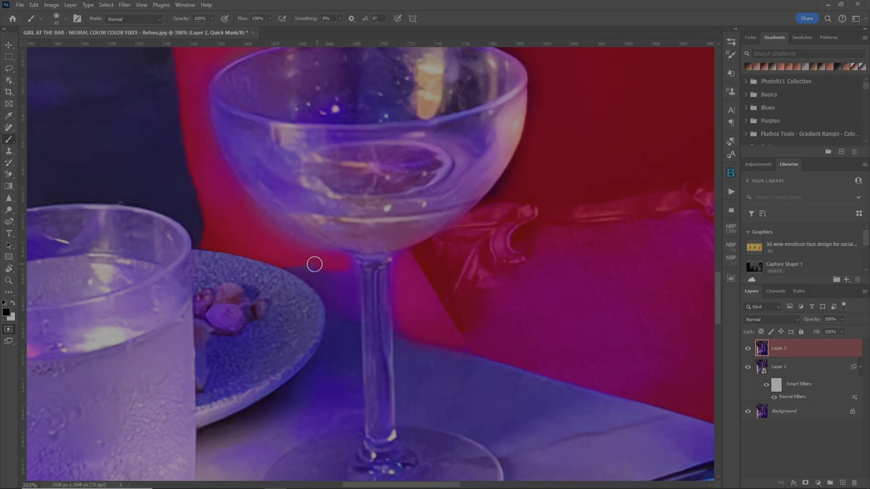
mouse_move(321, 281)
left_mouse_down()
mouse_move(355, 313)
mouse_move(346, 263)
left_mouse_up()
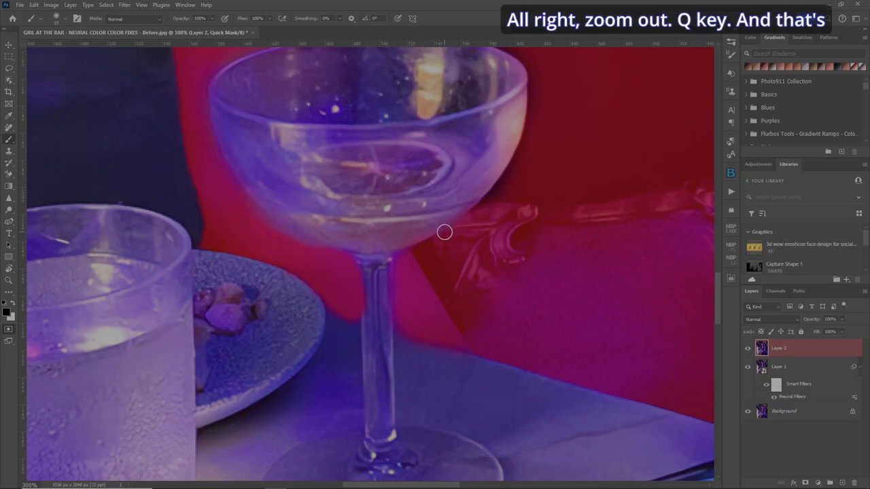
key("ctrl+0")
key("q")
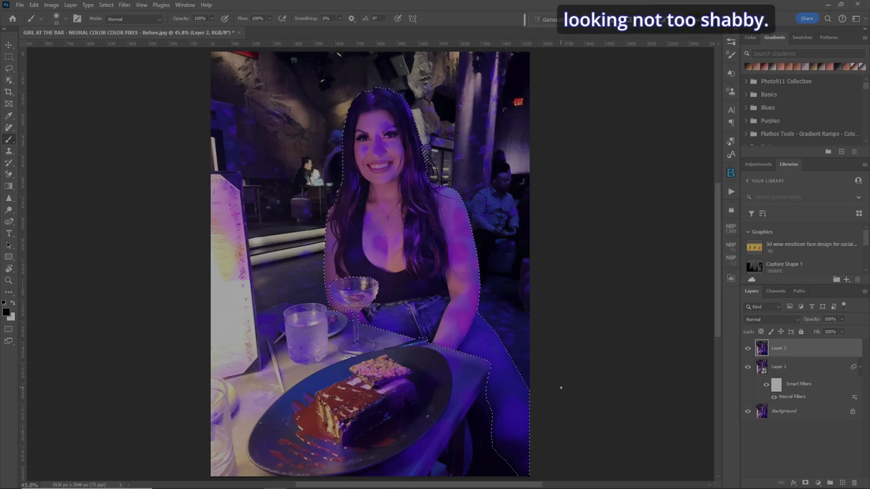
Extend the selection over her lower leg beside the table by painting black in Quick Mask mode with a larger brush.
left_click_drag(721, 298, 718, 335)
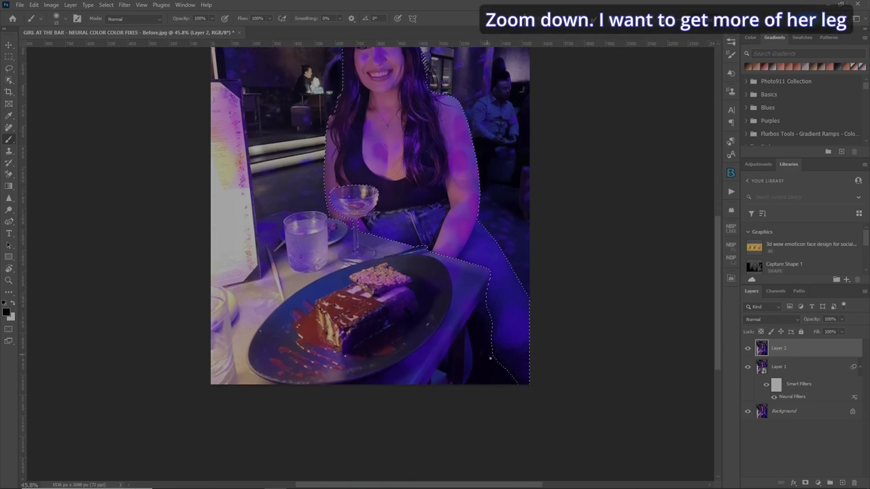
key("q")
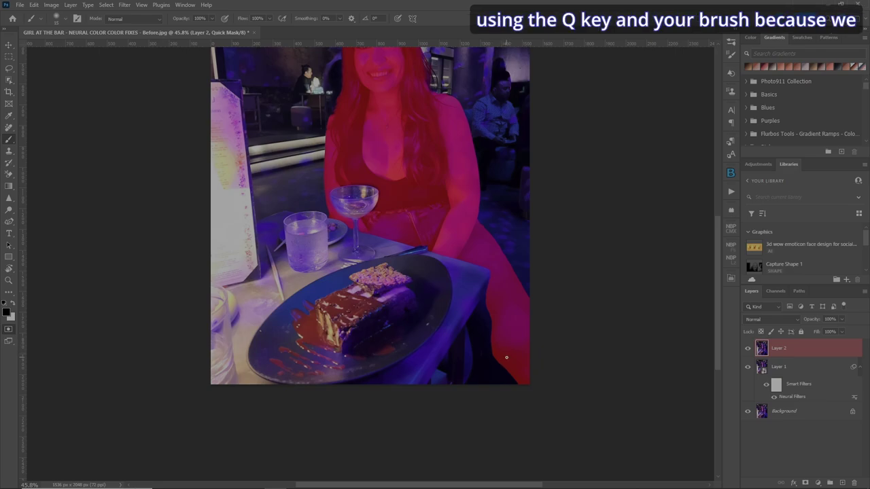
key("bracketright")
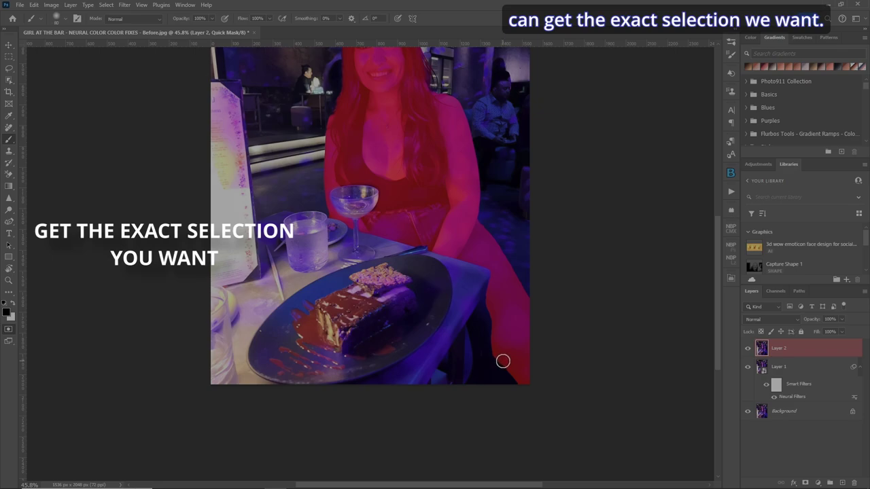
left_click_drag(509, 361, 472, 394)
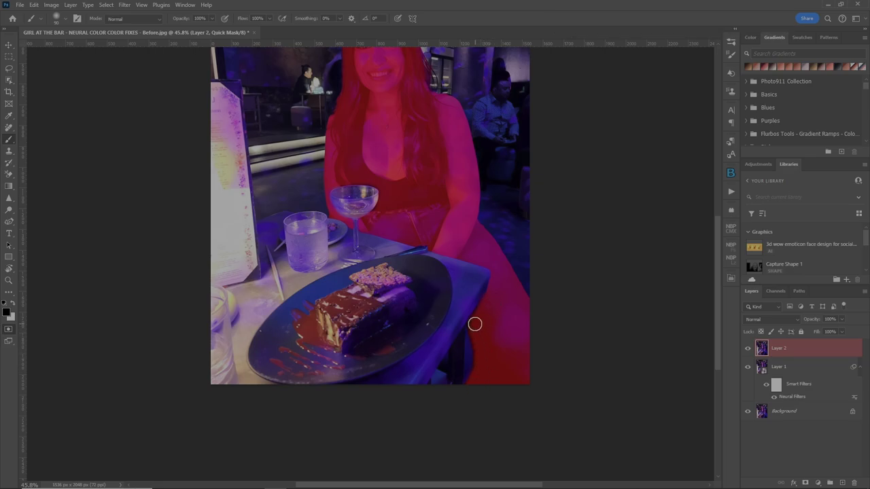
key("q")
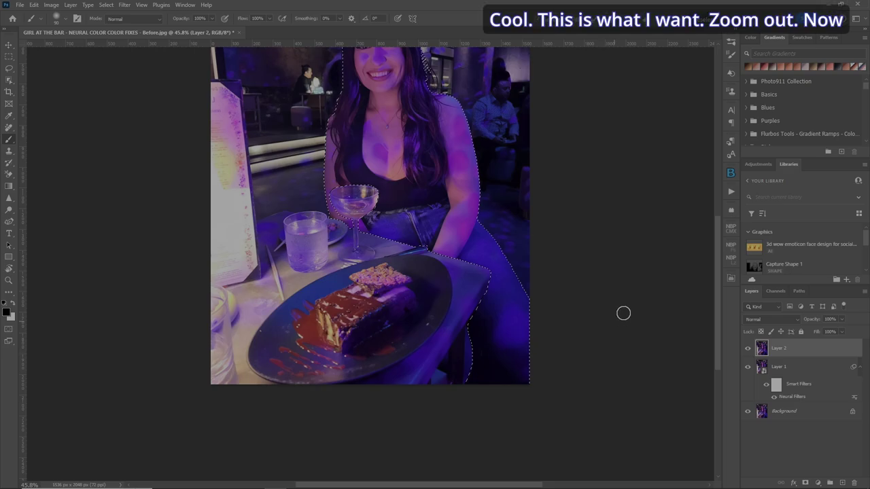
Save the selection as a new channel named GIRL.
scroll(603, 288, "up", 3)
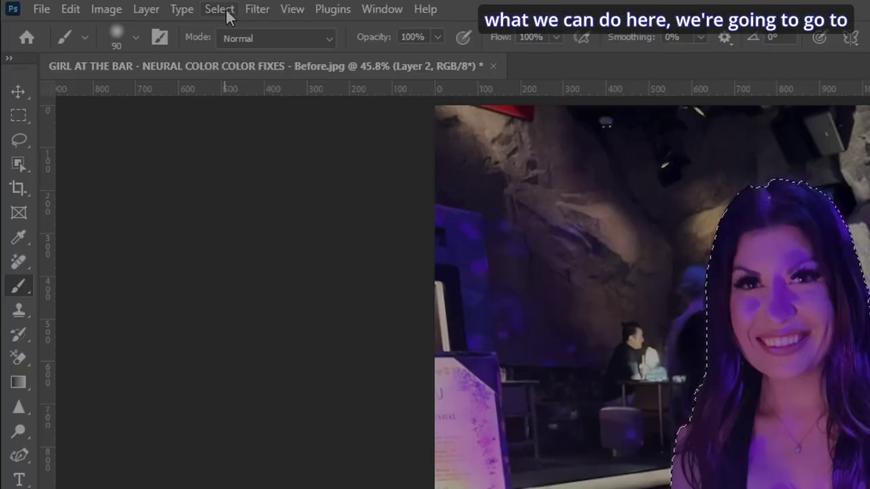
left_click(223, 10)
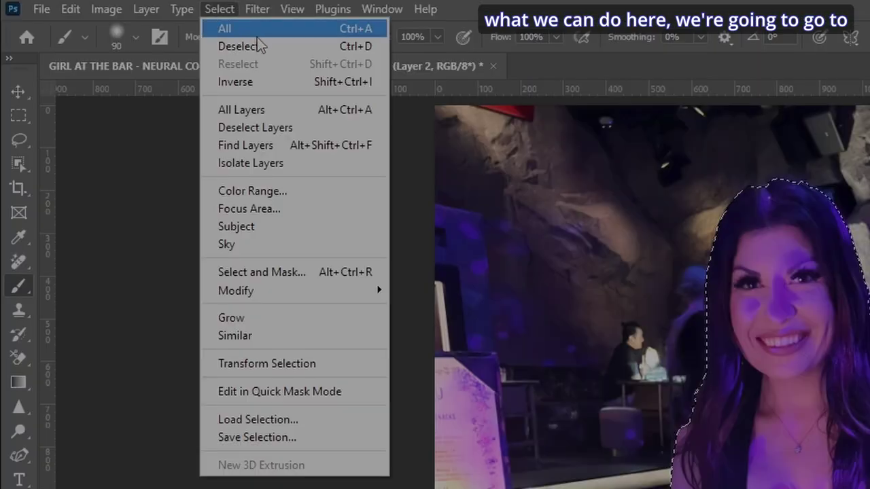
left_click(325, 437)
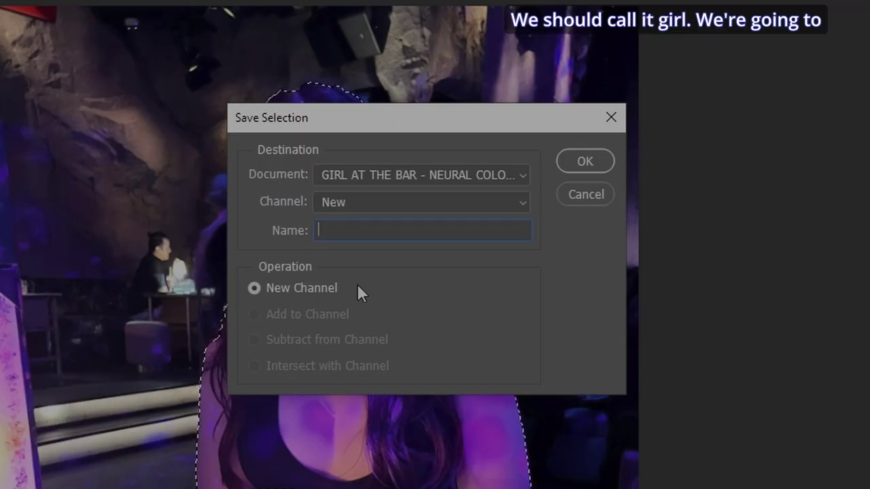
type("GIRL")
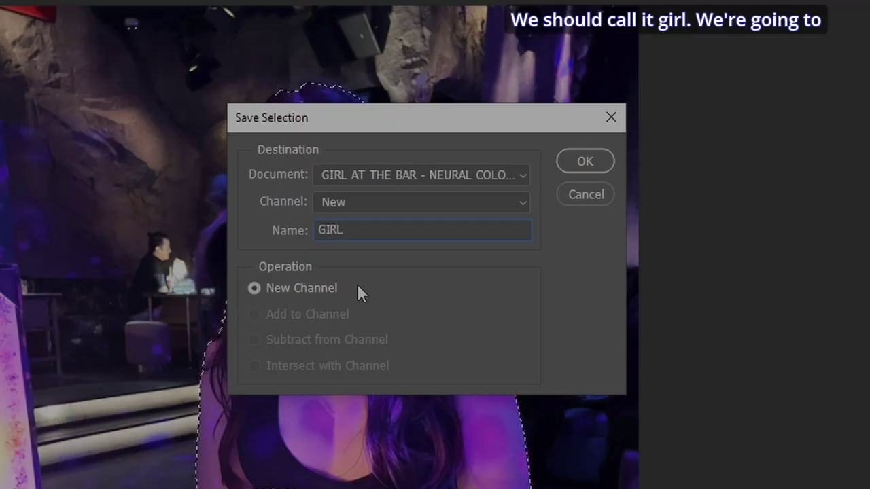
key("Return")
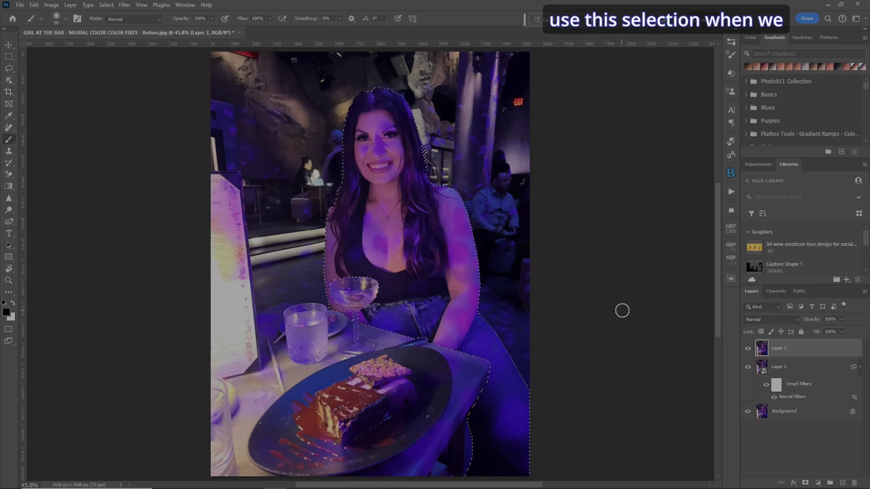
Clear the active selection and convert Layer 2 to a smart object.
key("ctrl+d")
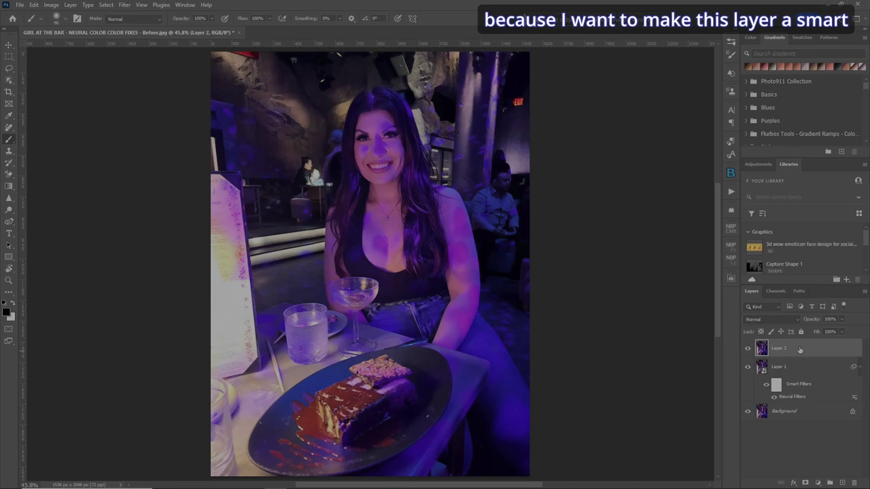
left_click(71, 5)
left_click(204, 181)
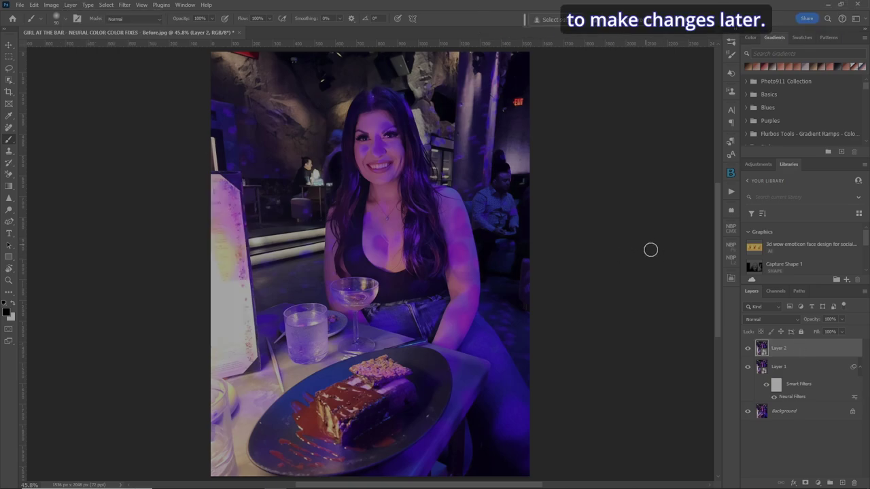
Load the saved GIRL channel as a new selection.
left_click(106, 5)
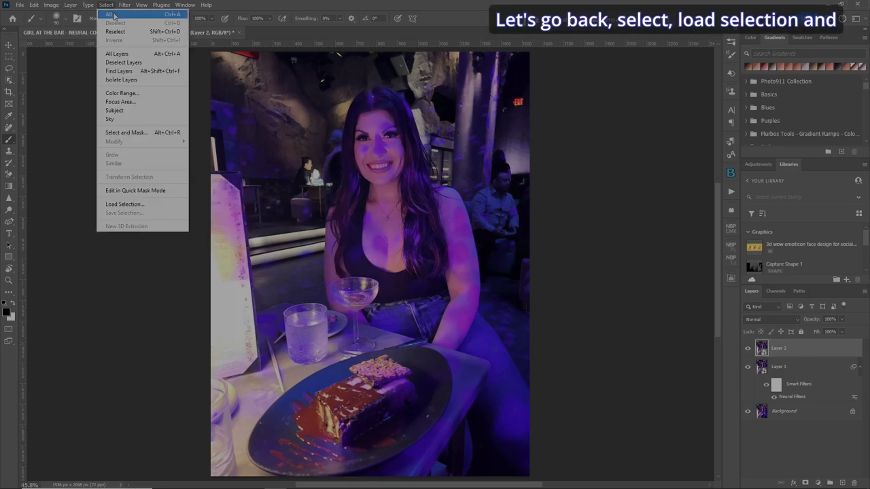
left_click(148, 208)
left_click(475, 143)
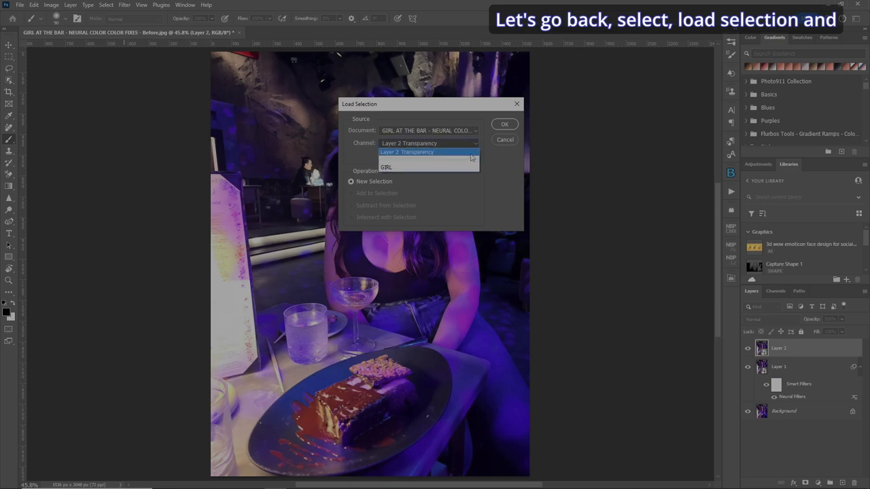
left_click(445, 167)
left_click(504, 125)
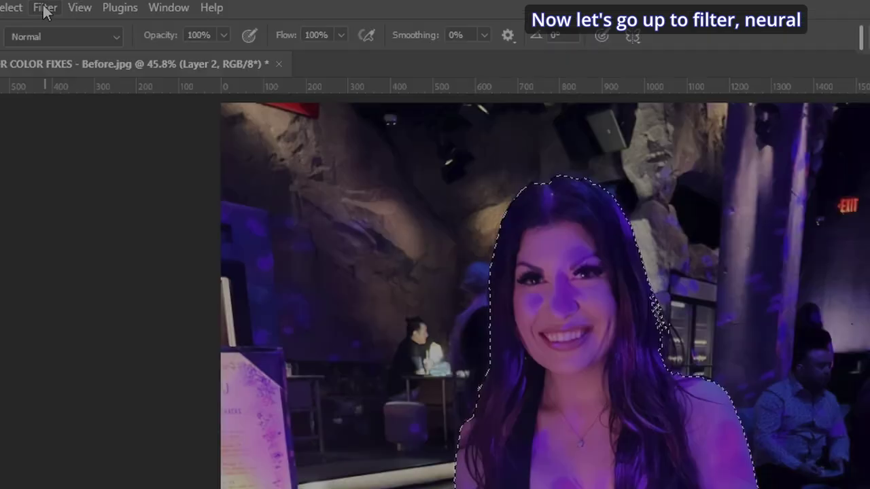
Apply the Colorize neural filter to the selected woman on Layer 2, with color artifact reduction and noise reduction at 20, output as smart filter.
left_click(126, 6)
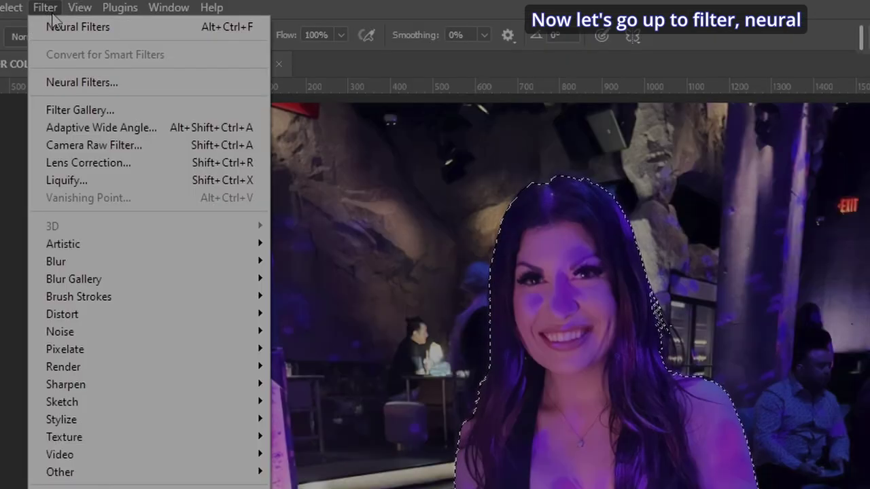
left_click(132, 85)
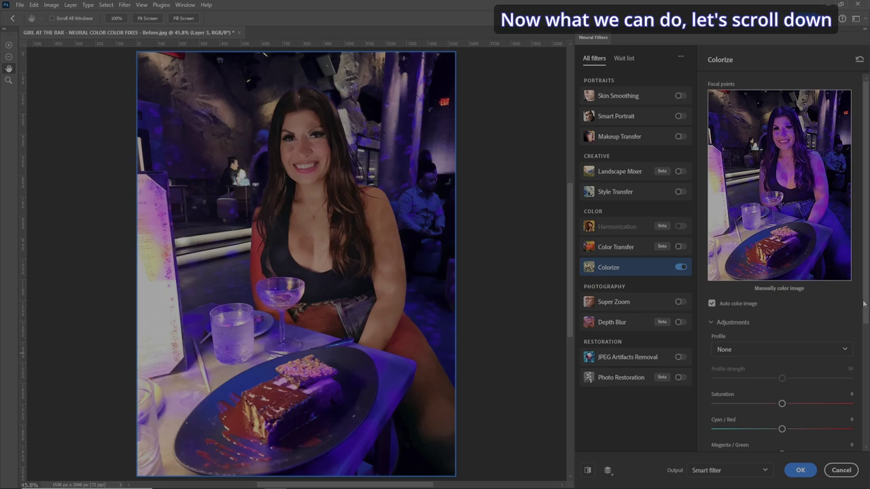
scroll(866, 306, "down", 5)
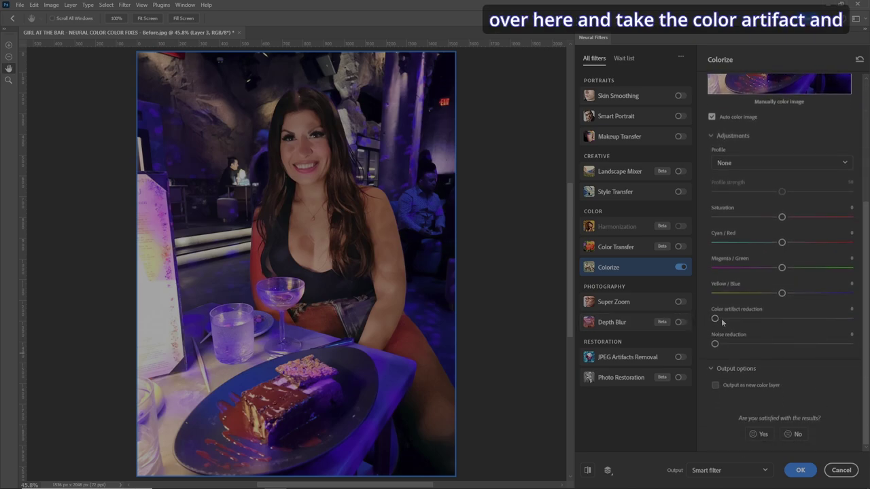
left_click_drag(715, 319, 741, 344)
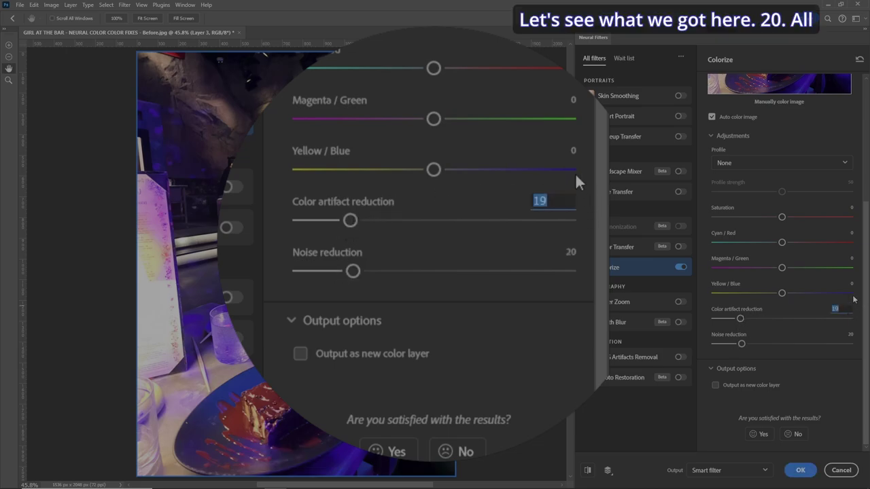
type("20")
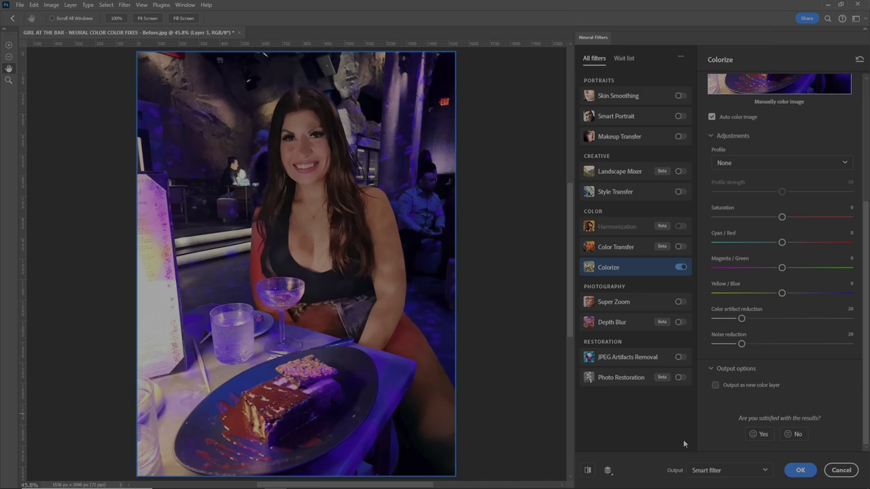
left_click(800, 470)
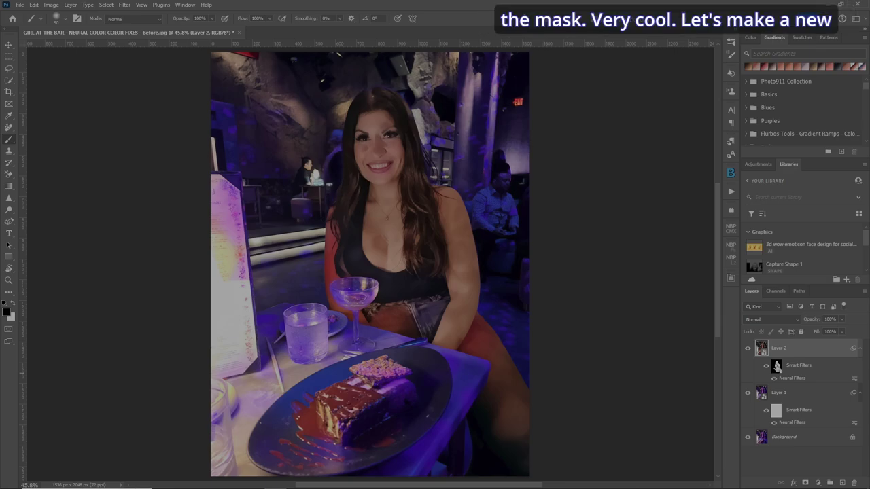
Load Layer 2's smart filter mask as a selection and add a new layer named COLOR with the Color blend mode.
left_click(776, 367, "ctrl")
key("ctrl+shift+n")
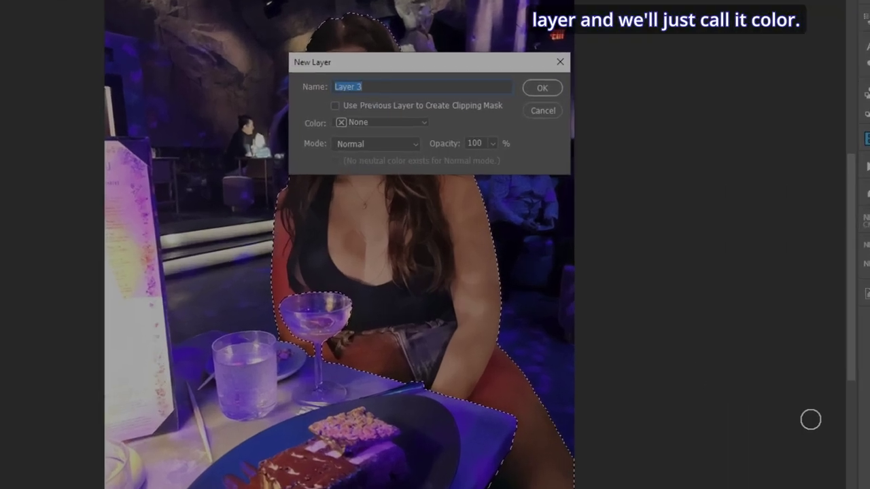
type("COLOR")
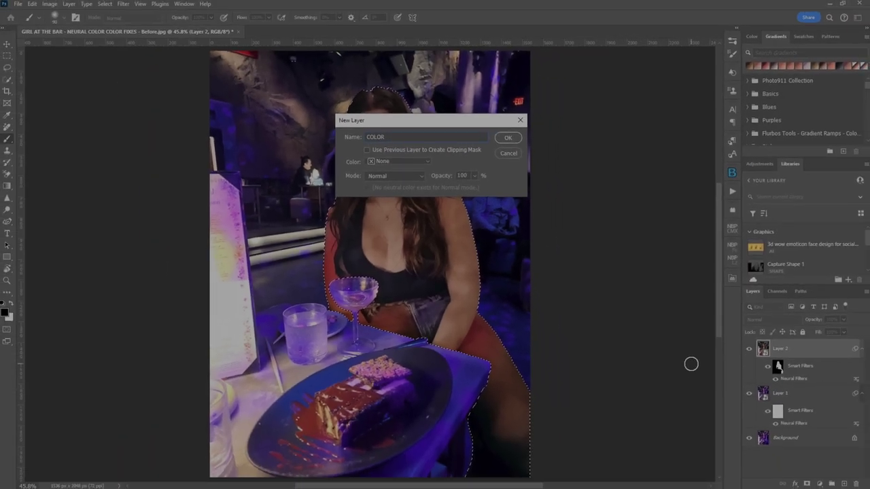
key("Return")
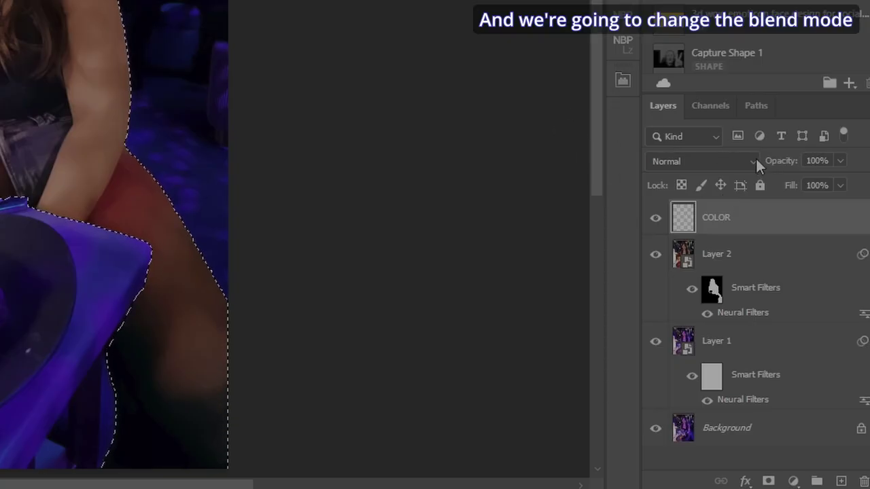
left_click(753, 161)
left_click(743, 463)
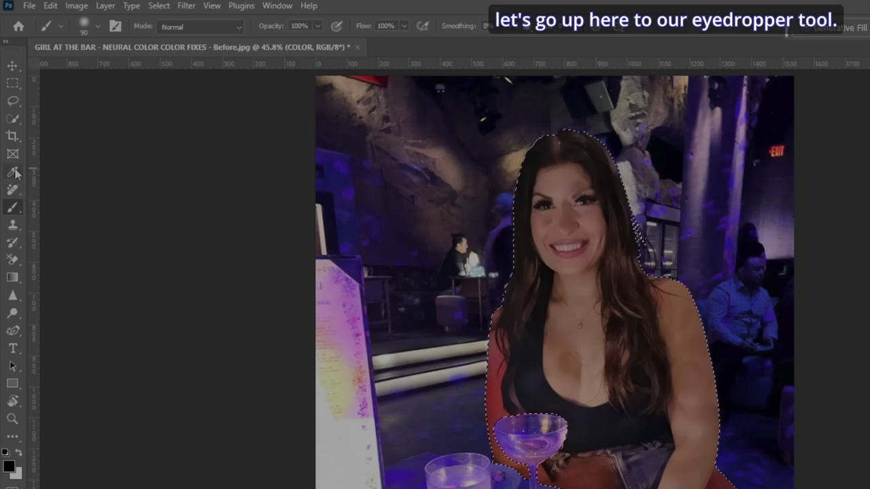
Sample the grayish denim color from her jeans near the waist for use with the Brush tool.
left_click(15, 173)
left_click(75, 172)
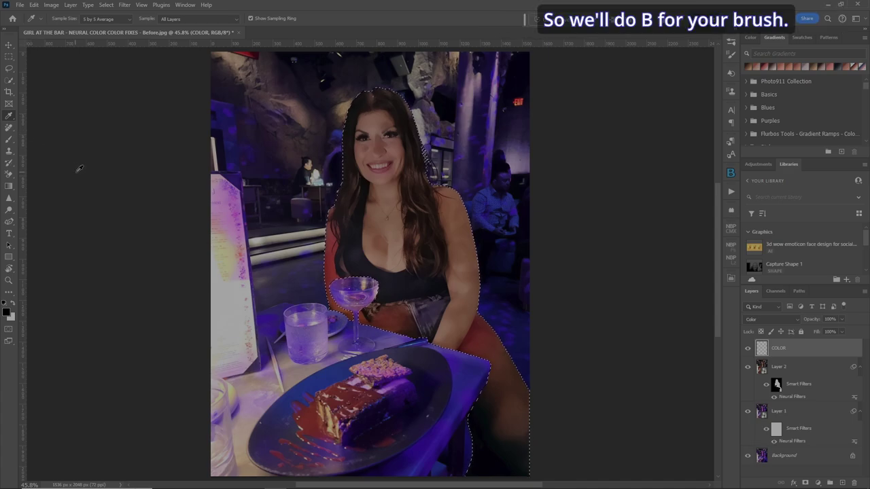
key("b")
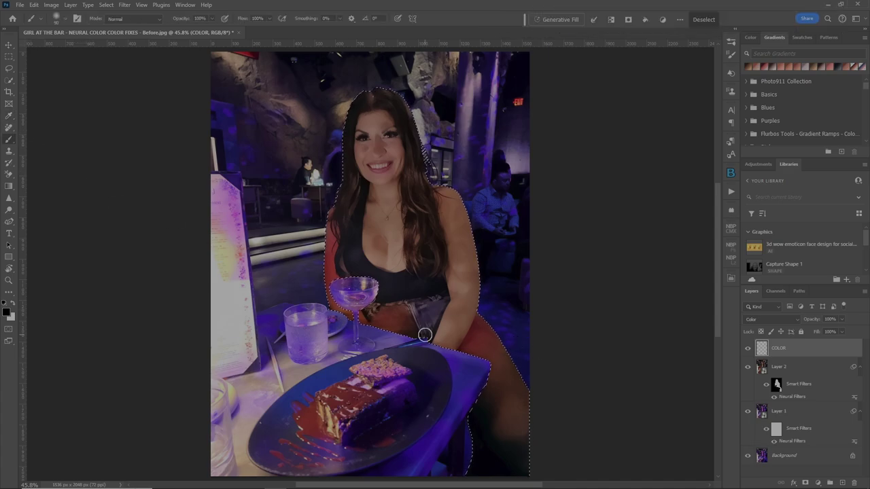
key("ctrl+plus")
key("ctrl+plus")
key("ctrl+plus")
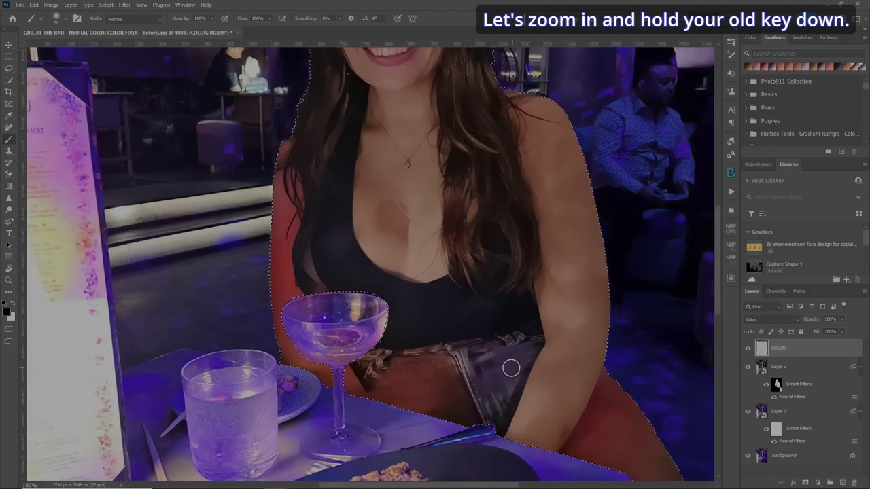
left_click(510, 367, "alt")
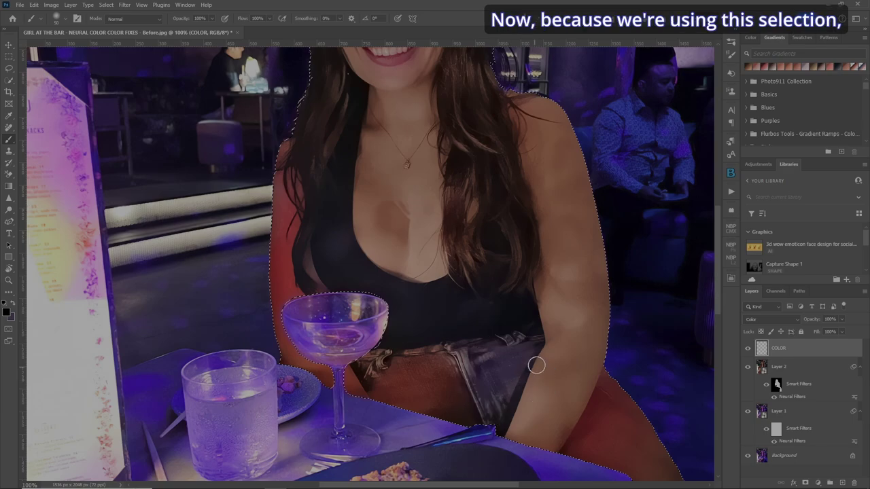
Paint the sampled denim color over the reddish lower leg beside the table with a larger brush on the COLOR layer.
scroll(536, 363, "down", 5)
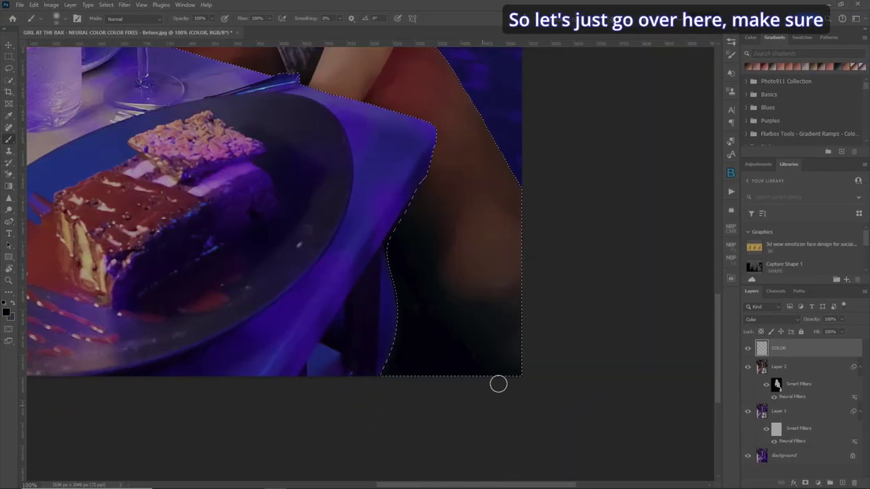
key("bracketright")
key("bracketright")
key("bracketright")
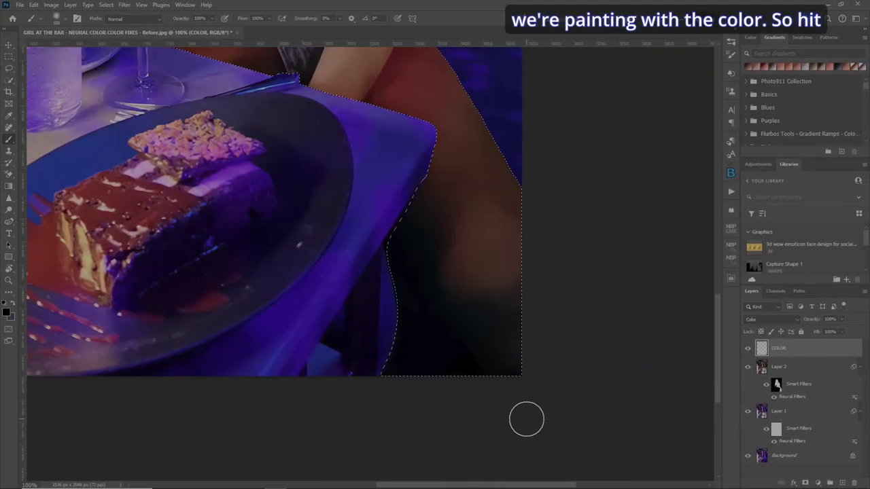
key("x")
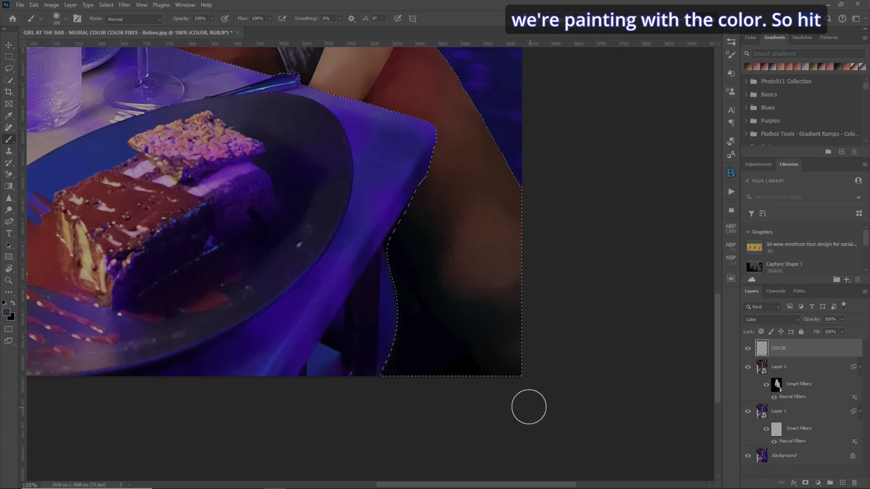
mouse_move(555, 339)
left_mouse_down()
mouse_move(451, 376)
mouse_move(437, 352)
mouse_move(585, 238)
mouse_move(526, 231)
mouse_move(456, 240)
mouse_move(428, 256)
mouse_move(399, 204)
mouse_move(578, 131)
mouse_move(445, 142)
mouse_move(404, 134)
mouse_move(516, 93)
mouse_move(376, 109)
mouse_move(493, 90)
left_mouse_up()
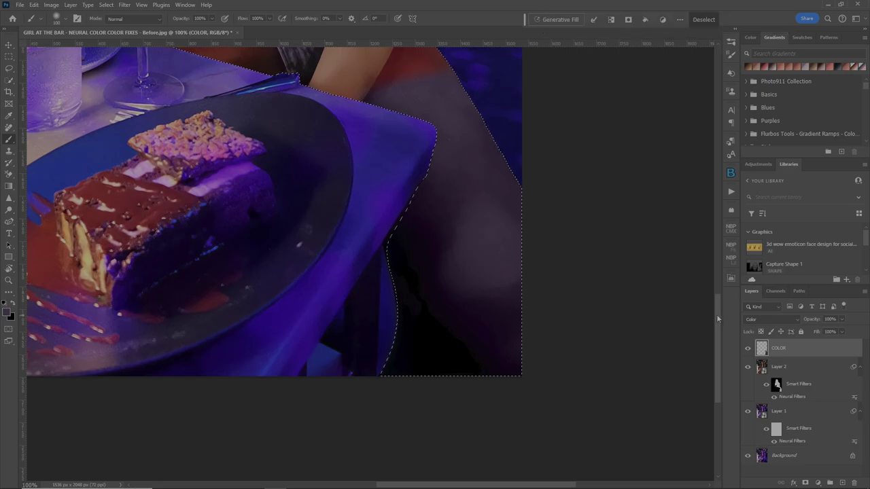
Paint the denim color over the remaining red area of the jeans across her lap with a smaller brush.
scroll(726, 288, "up", 3)
scroll(491, 268, "up", 2)
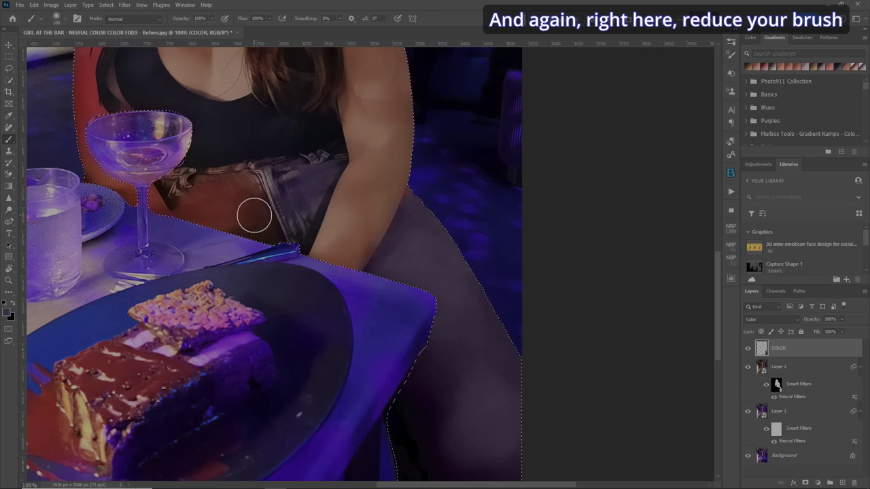
key("bracketleft")
key("bracketleft")
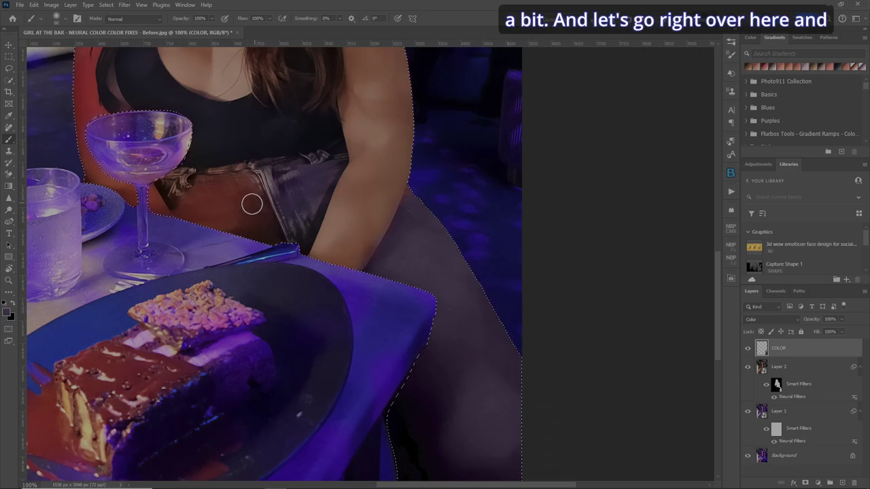
mouse_move(173, 184)
left_mouse_down()
mouse_move(166, 178)
mouse_move(245, 178)
left_mouse_up()
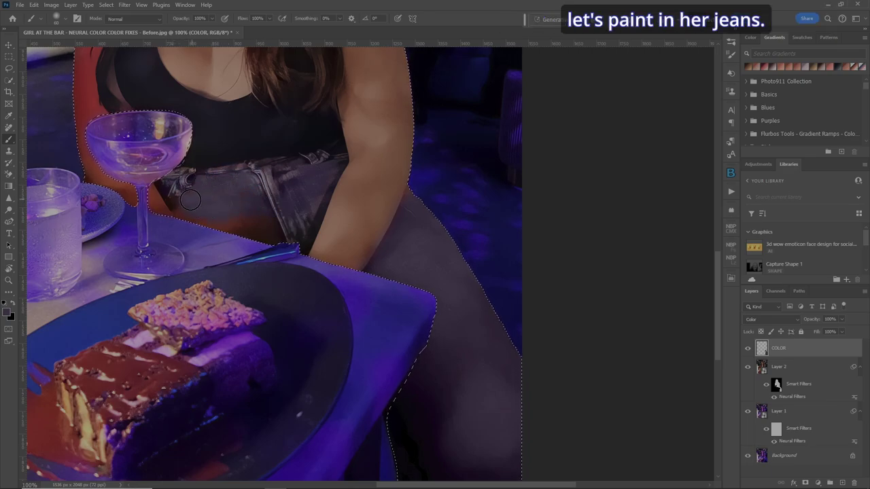
mouse_move(190, 200)
left_mouse_down()
mouse_move(183, 211)
mouse_move(246, 223)
mouse_move(184, 209)
mouse_move(199, 202)
left_mouse_up()
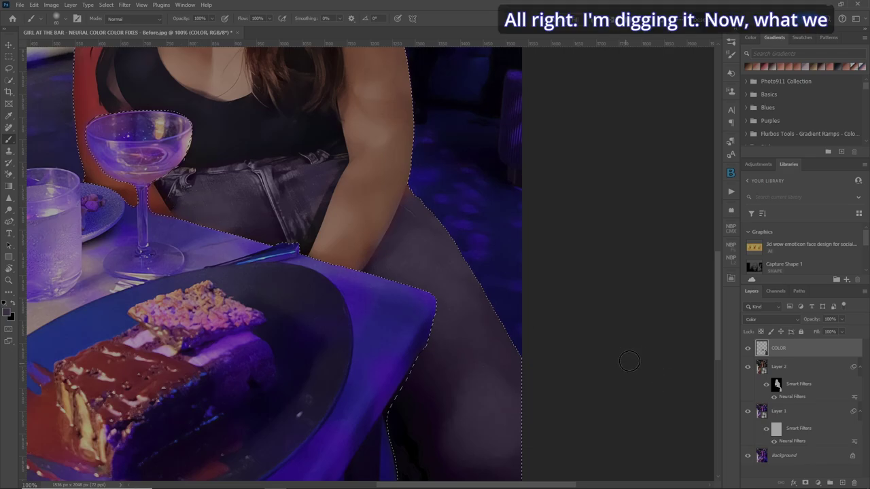
Paint skin tone sampled from her forearm over the red arm behind the cocktail glass and clear the selection.
key("ctrl+0")
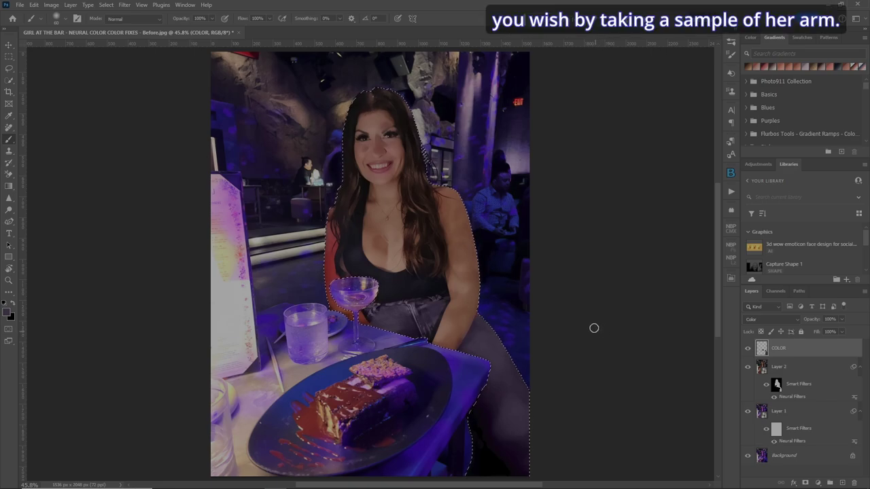
left_click(464, 316, "alt")
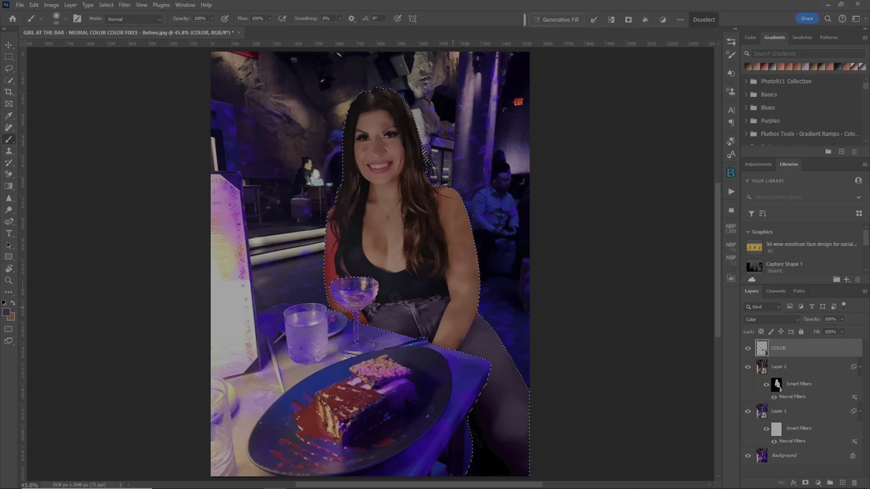
key("ctrl+plus")
key("ctrl+plus")
key("ctrl+plus")
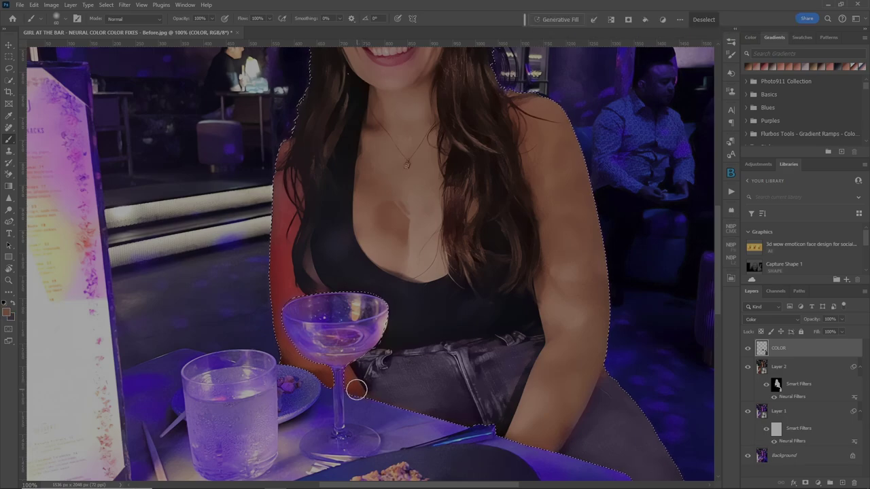
mouse_move(356, 390)
left_mouse_down()
mouse_move(345, 372)
mouse_move(364, 395)
mouse_move(340, 371)
mouse_move(357, 383)
mouse_move(305, 367)
mouse_move(315, 363)
mouse_move(285, 344)
mouse_move(278, 276)
mouse_move(297, 297)
mouse_move(280, 303)
mouse_move(277, 236)
mouse_move(301, 260)
mouse_move(277, 252)
mouse_move(286, 248)
mouse_move(276, 206)
mouse_move(284, 184)
mouse_move(292, 217)
mouse_move(271, 246)
mouse_move(292, 225)
mouse_move(285, 151)
mouse_move(288, 287)
left_mouse_up()
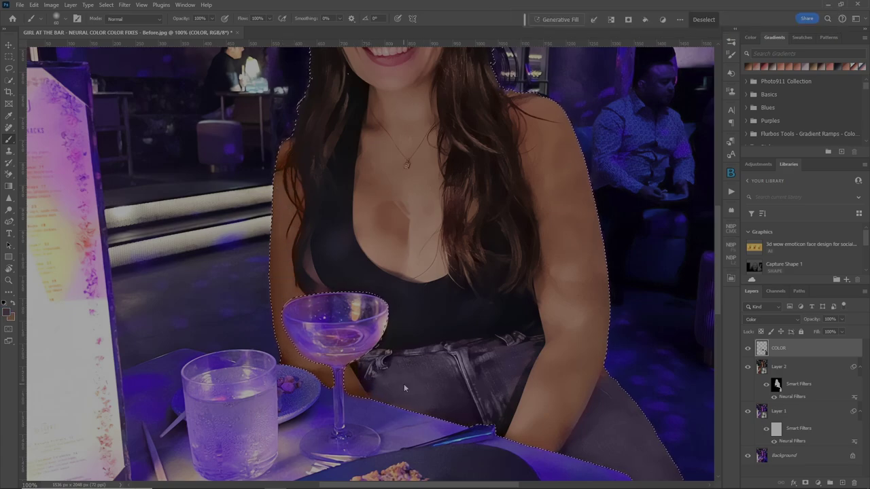
key("ctrl+0")
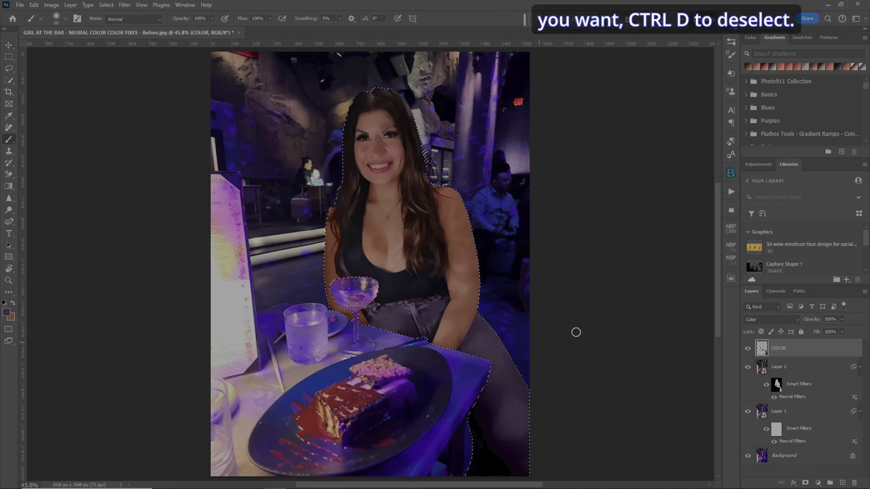
key("ctrl+d")
Try the Normal blend mode on the COLOR layer and set it back to Color.
left_click(796, 321)
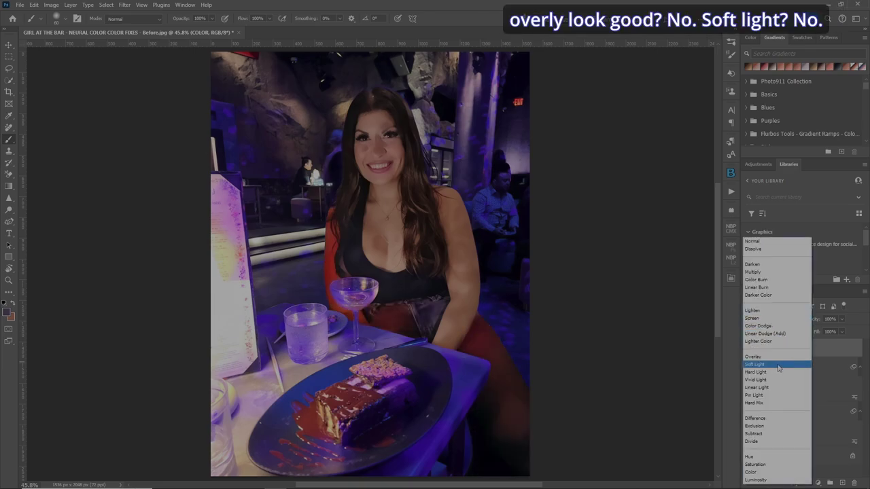
left_click(759, 245)
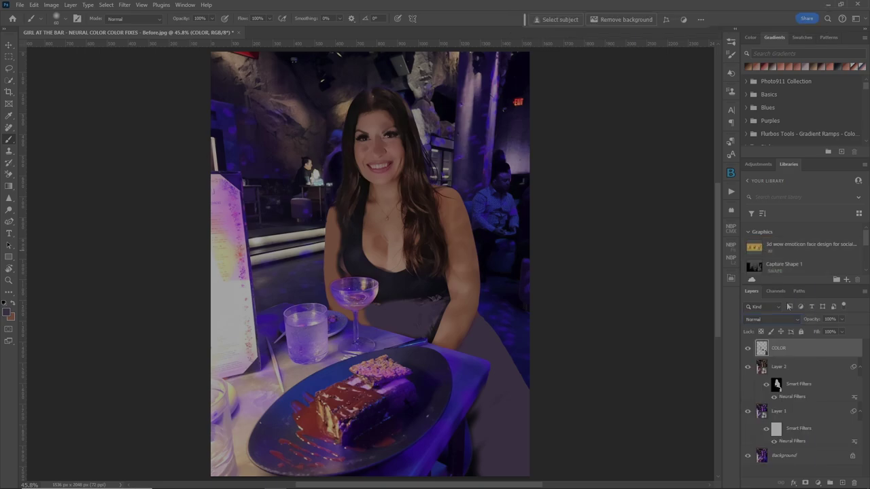
left_click(795, 319)
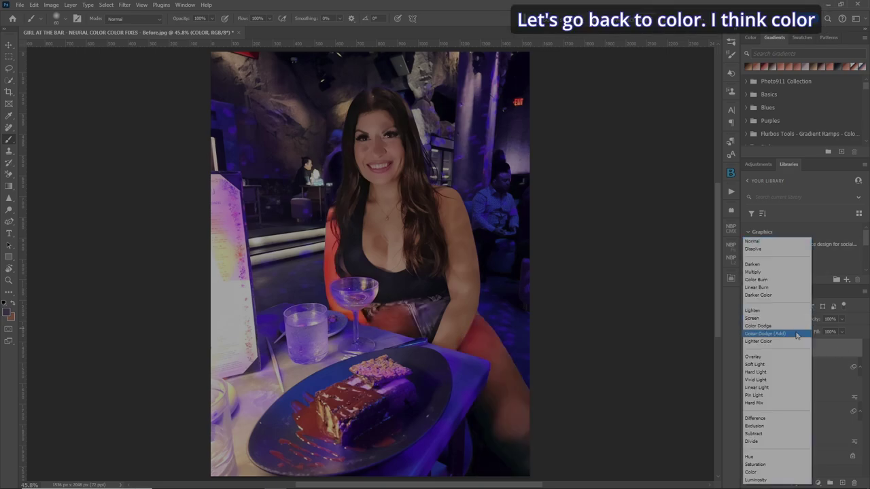
left_click(778, 472)
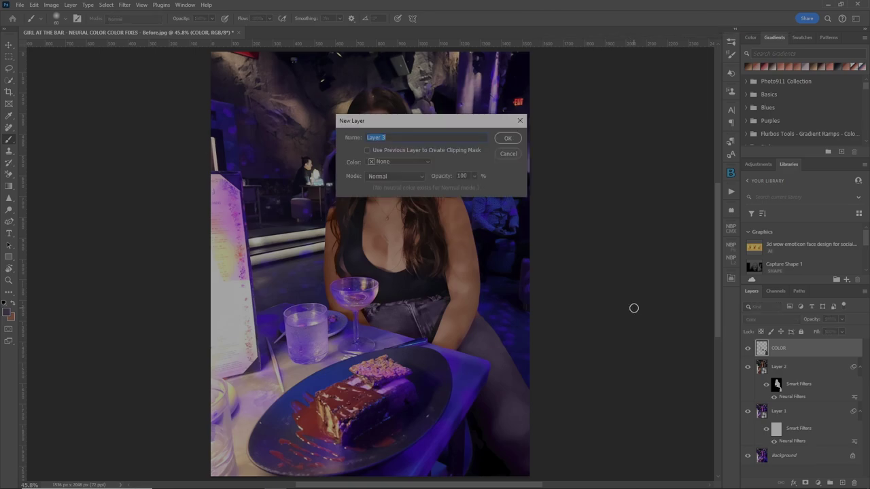
Name the new layer REMOVALS and create it in Normal mode at 100% opacity.
type("REMOVALS")
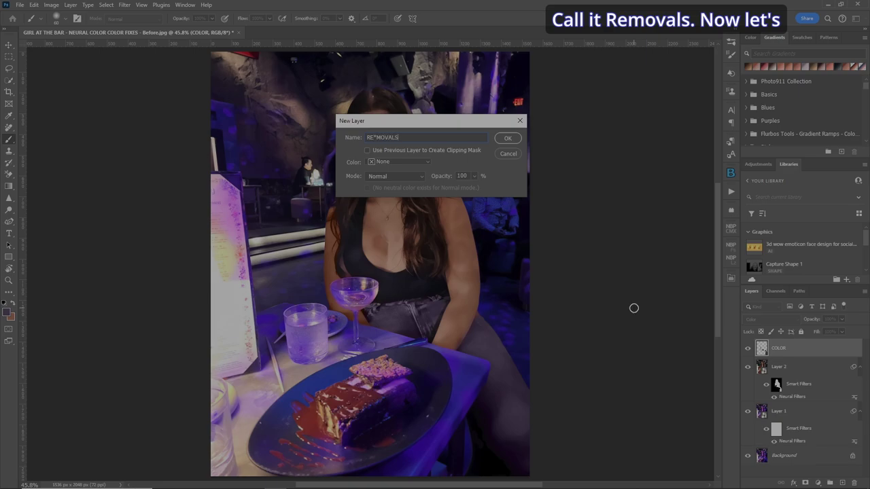
key("Return")
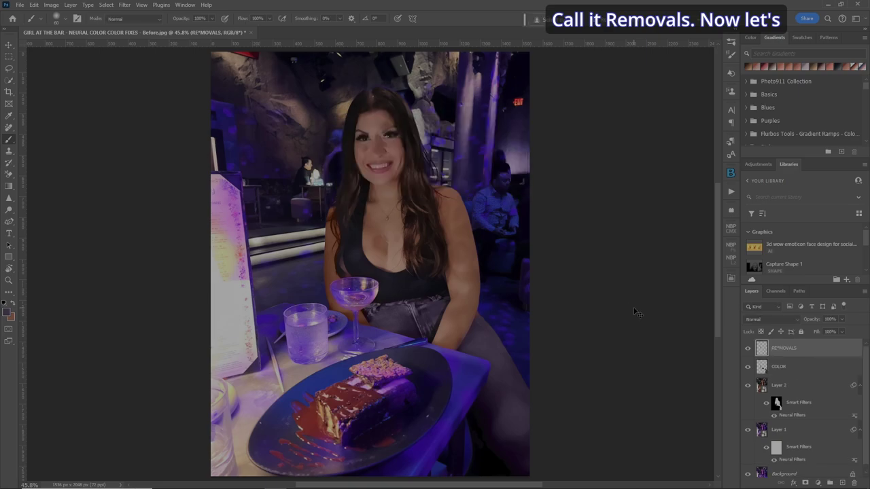
Erase the dark patches on her cheek and above her eyebrow together, using the Remove tool at size 35 on the removals layer.
key("ctrl+plus")
key("ctrl+plus")
key("ctrl+plus")
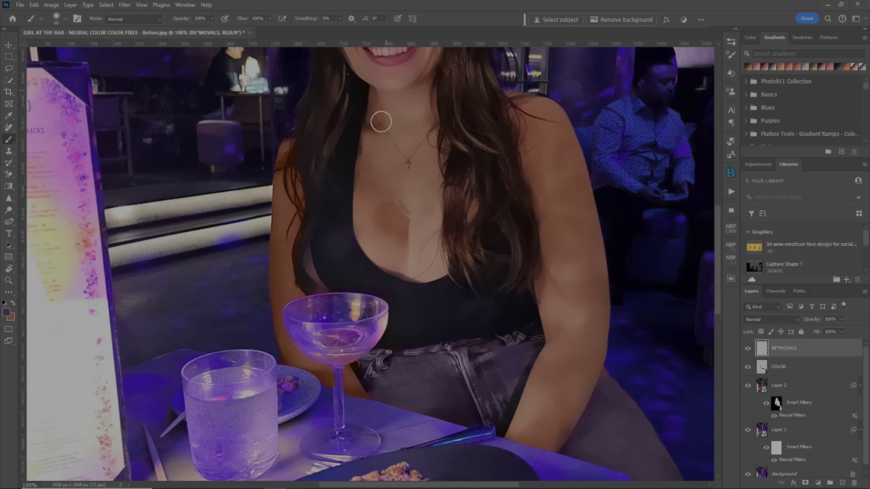
left_click_drag(722, 243, 711, 182)
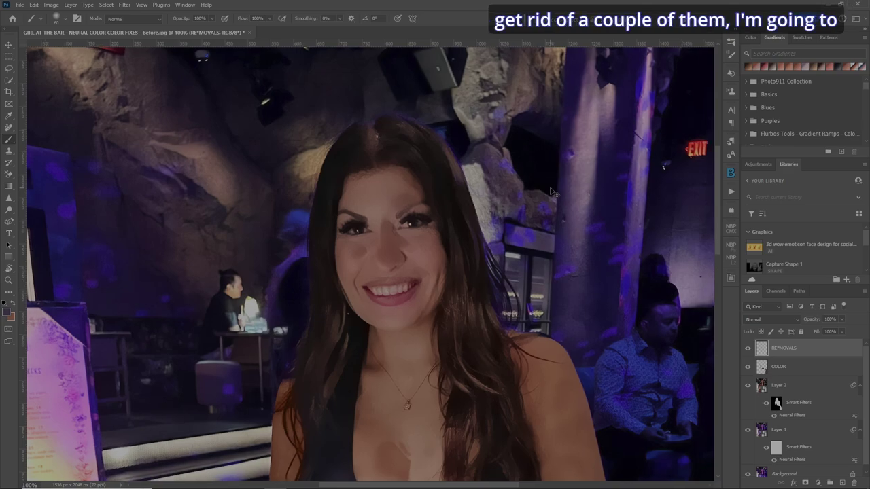
key("ctrl+plus")
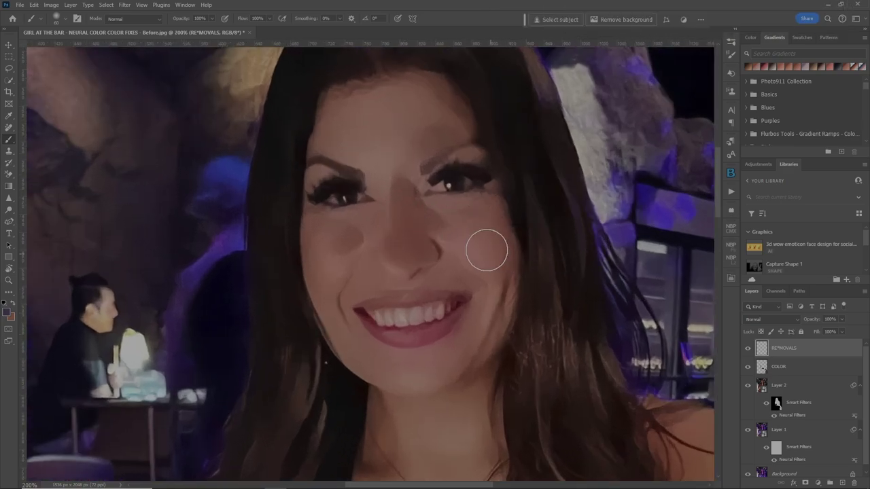
key("bracketleft")
key("bracketleft")
key("bracketleft")
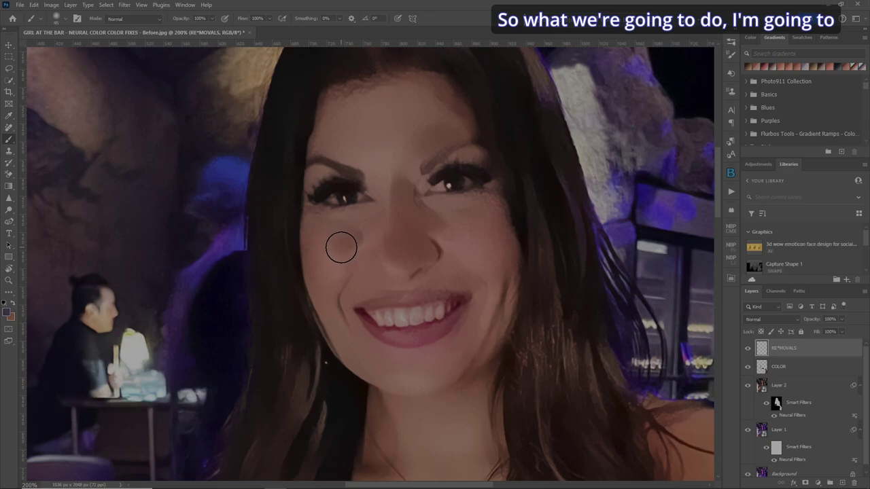
key("j")
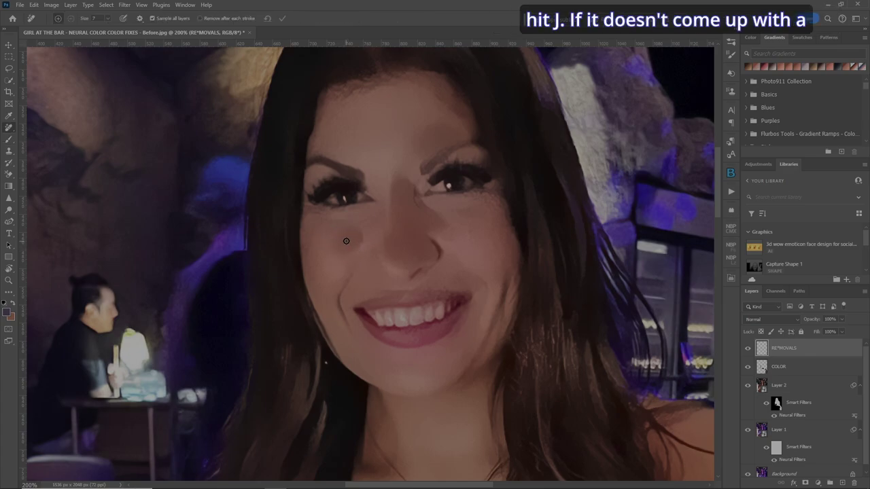
right_click(9, 130)
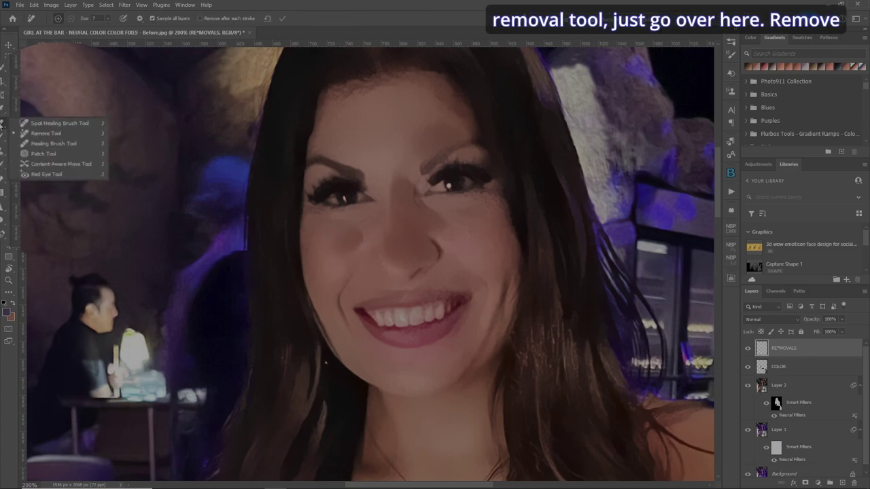
left_click(28, 138)
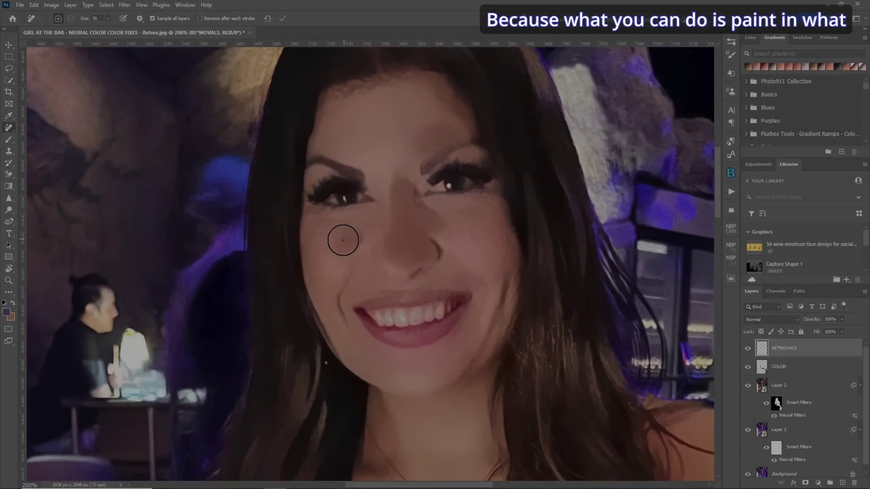
left_click_drag(343, 239, 347, 240)
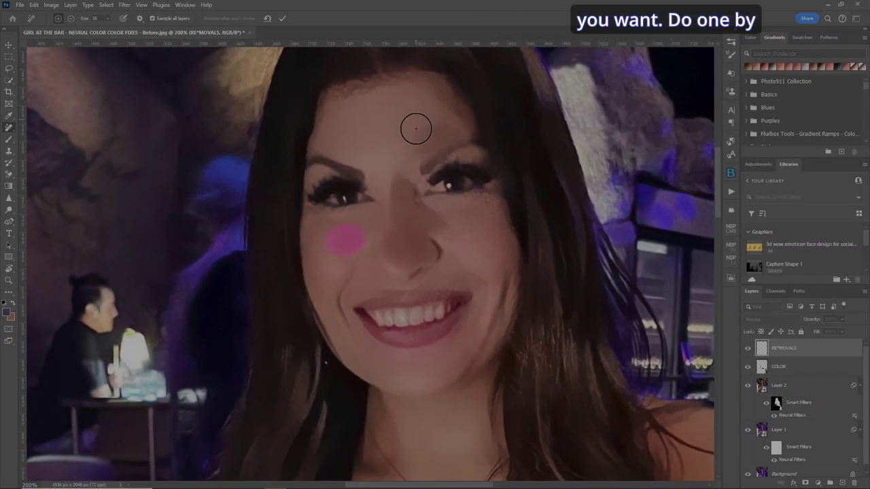
mouse_move(414, 128)
left_mouse_down()
mouse_move(419, 144)
mouse_move(444, 129)
mouse_move(421, 144)
mouse_move(441, 133)
mouse_move(454, 139)
left_mouse_up()
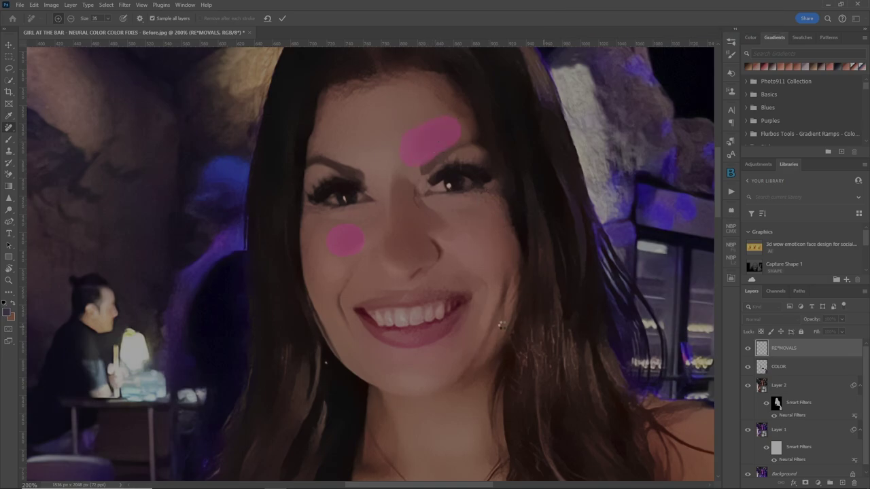
key("Return")
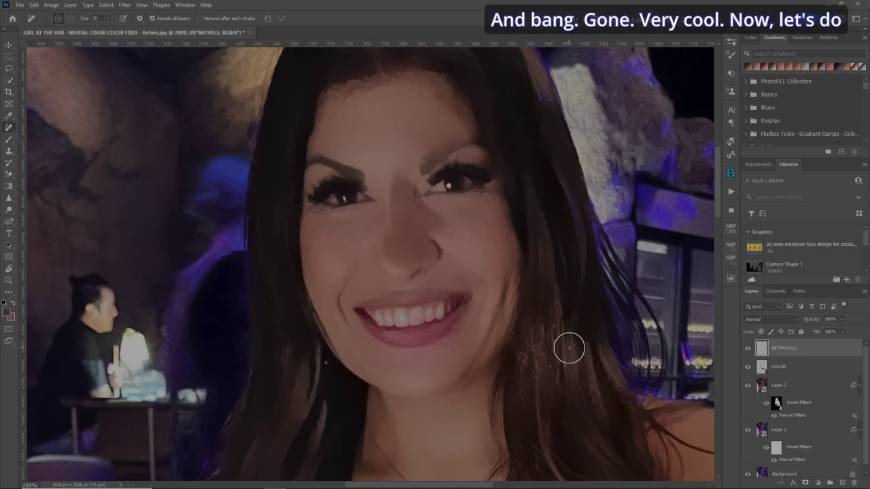
Erase the dark patch and line in the middle of her chest with the Remove tool.
key("ctrl+0")
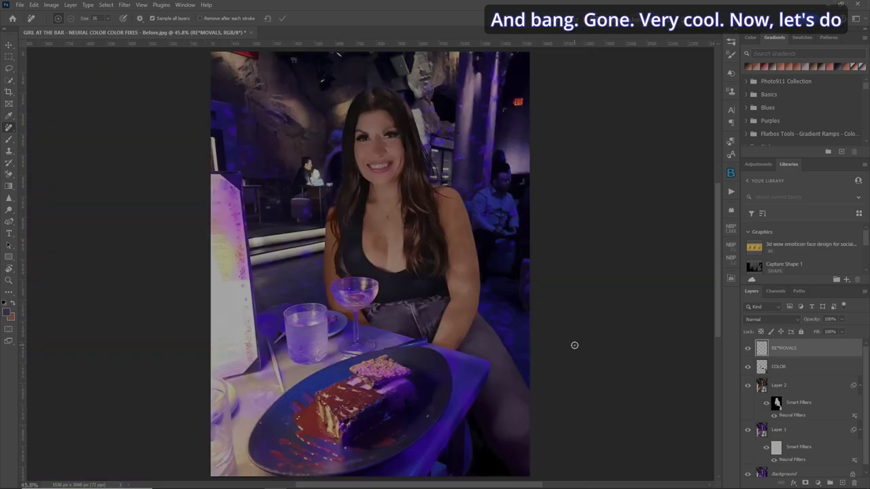
key("ctrl+plus")
key("ctrl+plus")
key("ctrl+plus")
key("ctrl+plus")
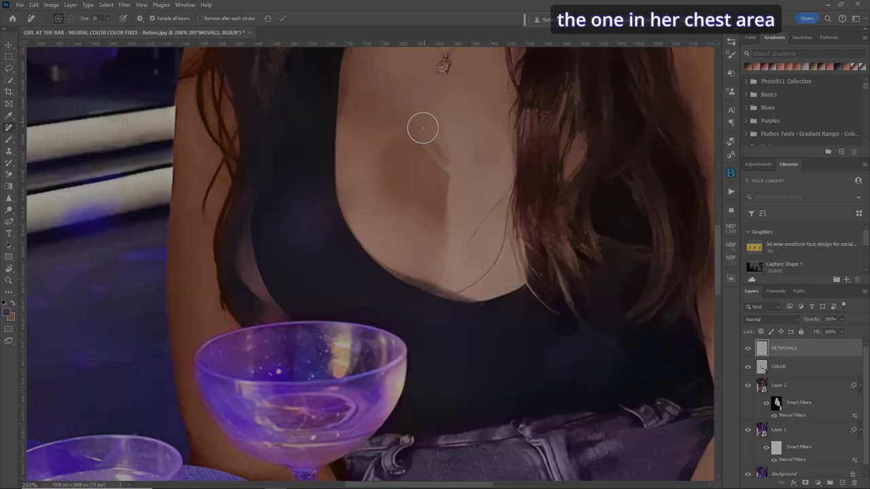
mouse_move(432, 223)
left_mouse_down()
mouse_move(435, 158)
mouse_move(391, 150)
mouse_move(387, 194)
mouse_move(403, 201)
mouse_move(404, 168)
mouse_move(431, 177)
mouse_move(430, 196)
mouse_move(434, 172)
mouse_move(433, 200)
mouse_move(411, 199)
left_mouse_up()
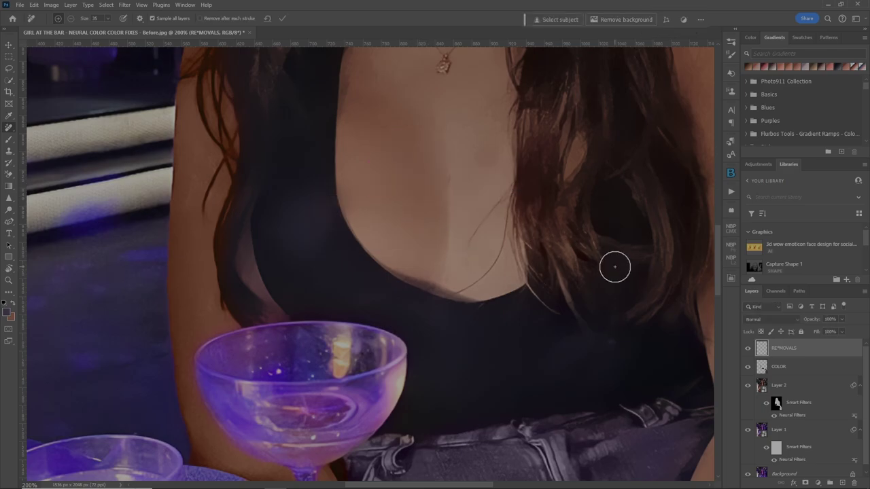
Paint the denim color over the remaining reddish spot on her thigh beside the forearm, using a smaller brush on the COLOR layer.
key("ctrl+0")
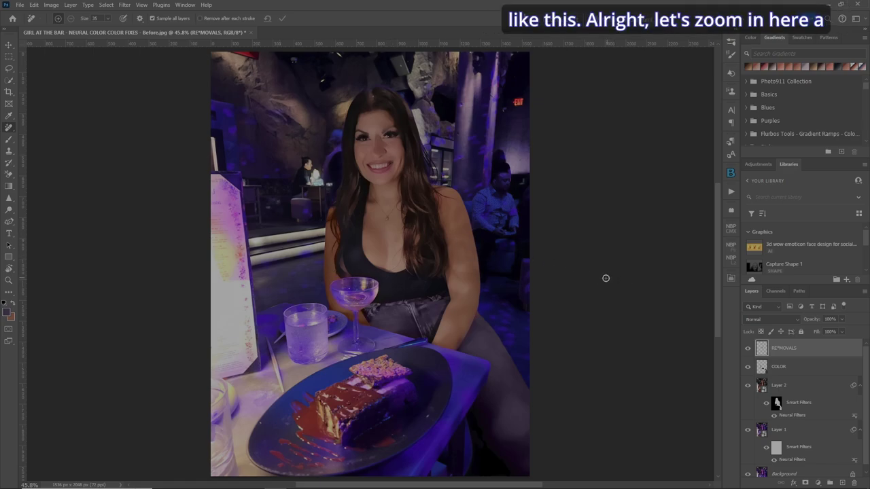
scroll(369, 263, "up", 8)
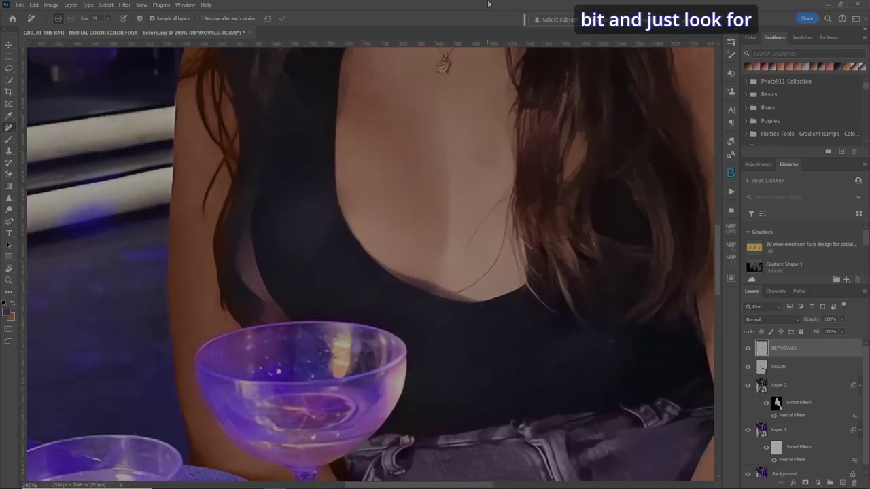
left_click_drag(509, 418, 215, 144)
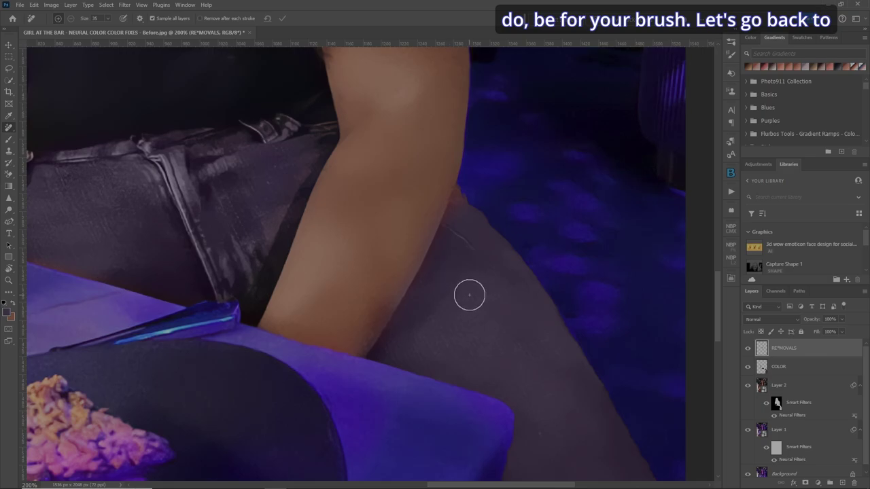
key("b")
left_click(816, 368)
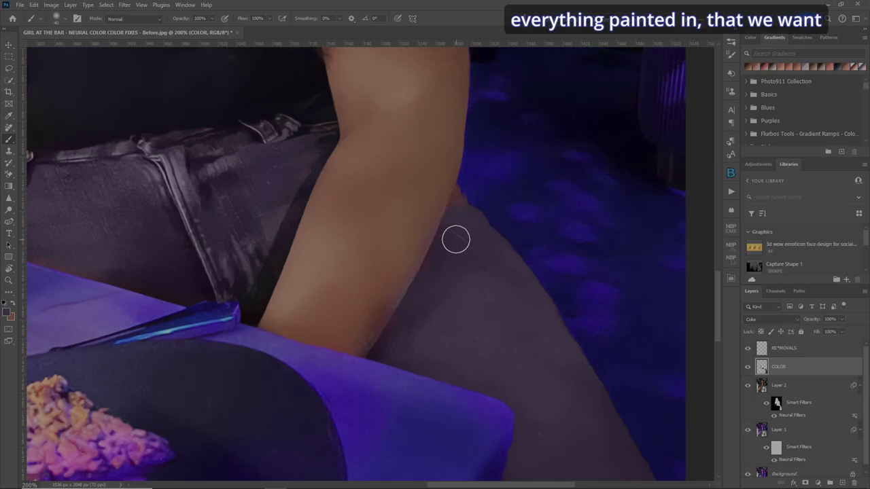
key("bracketleft")
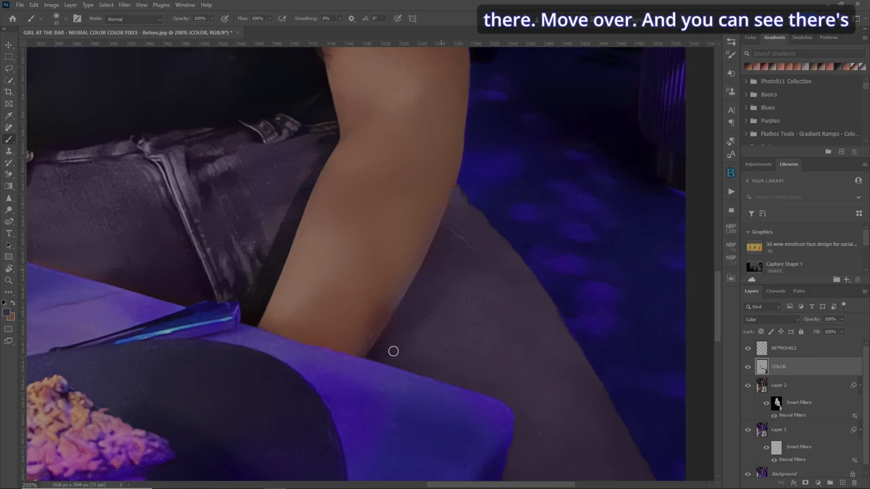
With the canvas rotated to about 154°, touch up the jeans' edge along the table in denim color and the adjoining skin in skin tone.
left_click_drag(145, 259, 363, 258)
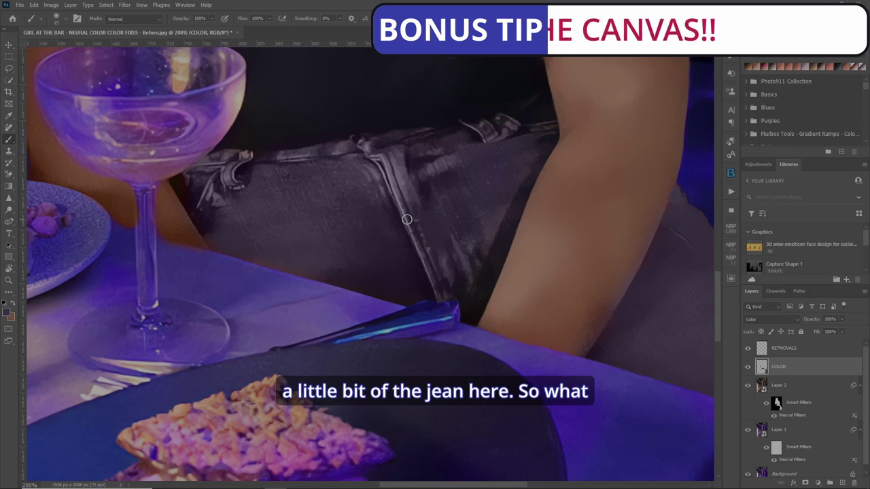
key("r")
left_click_drag(406, 219, 292, 388)
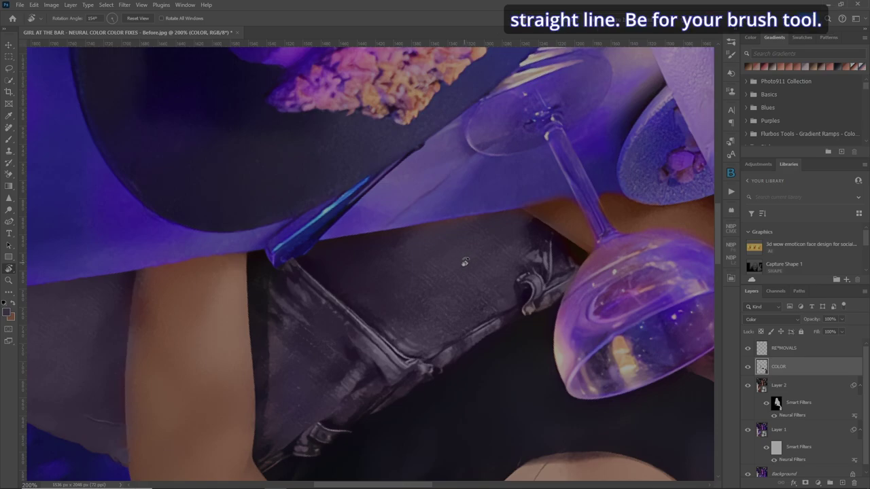
key("b")
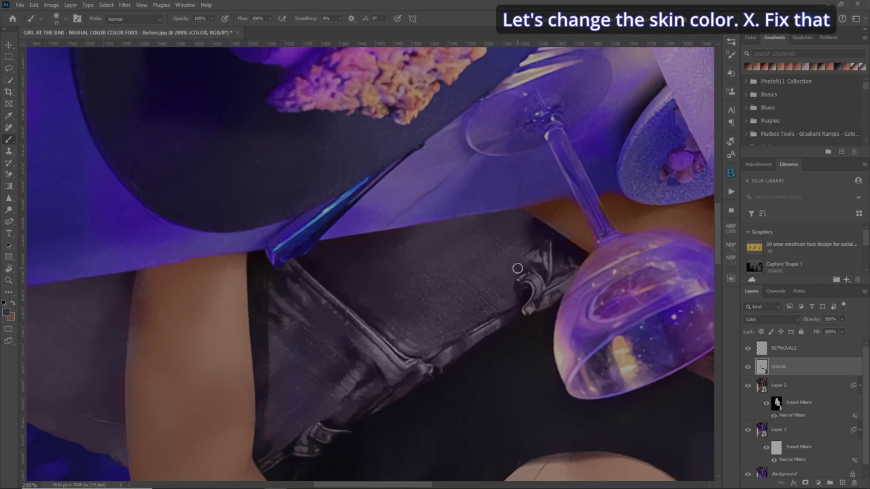
key("x")
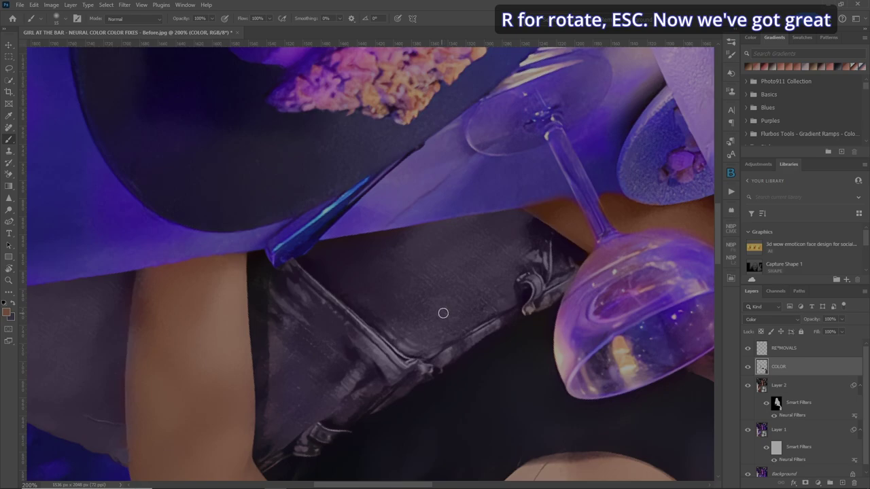
key("r")
key("Escape")
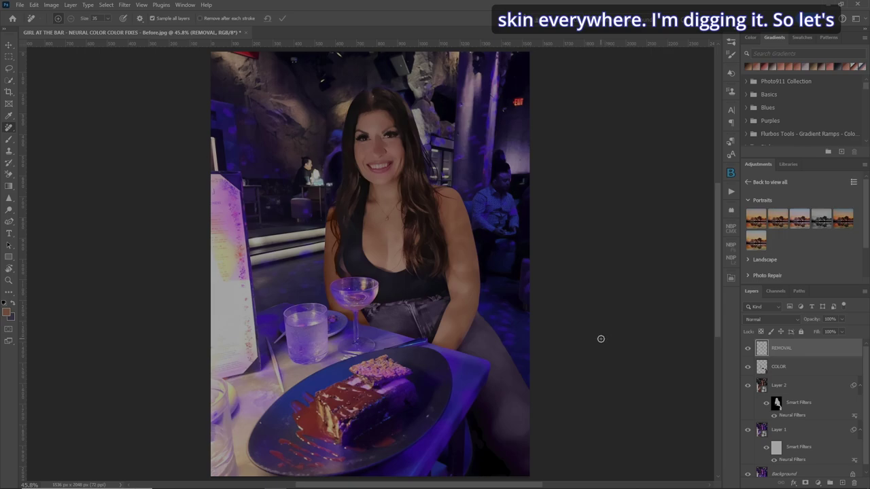
Group the REMOVAL, COLOR and Layer 2 layers into a group named COLOR CAST.
left_click(816, 385, "shift")
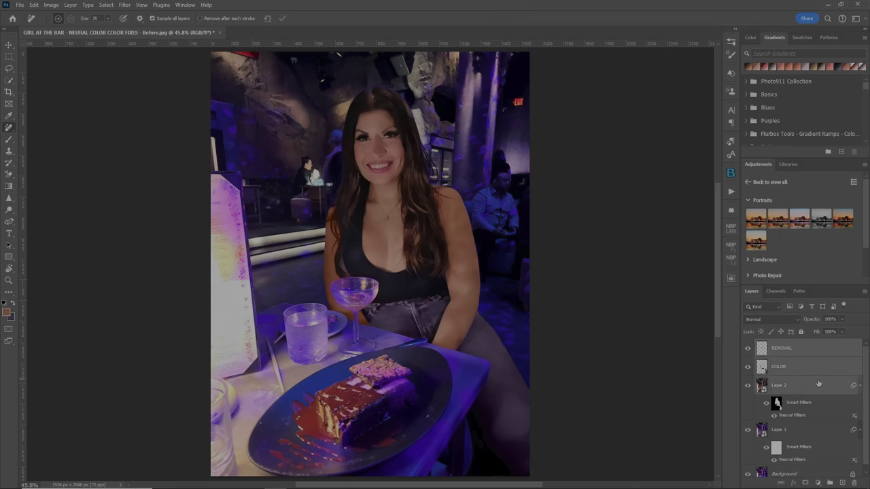
key("ctrl+g")
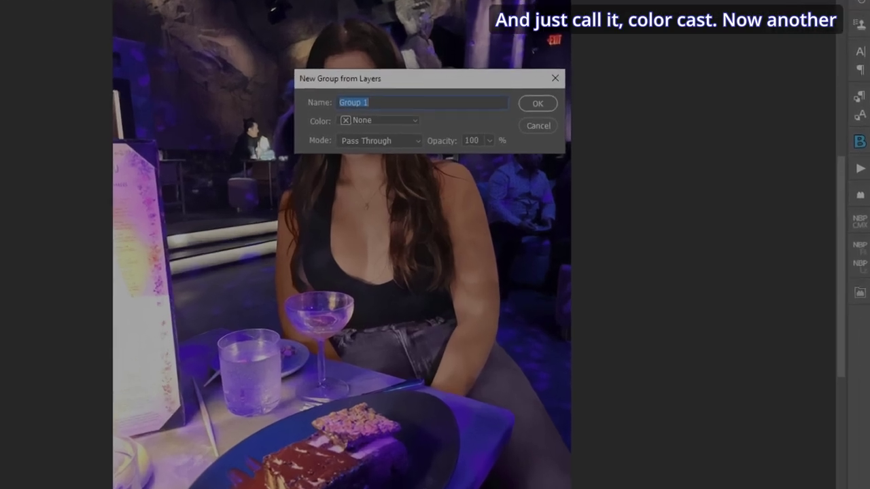
type("COLOR CAS")
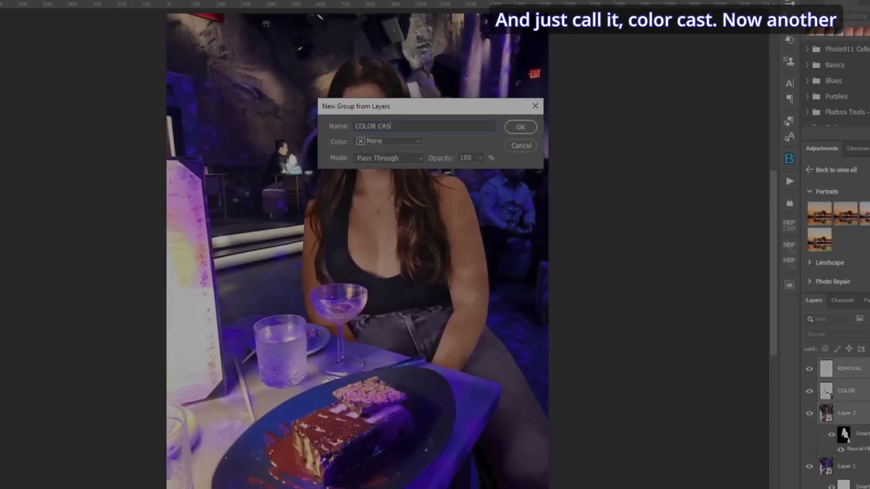
type("T")
key("Return")
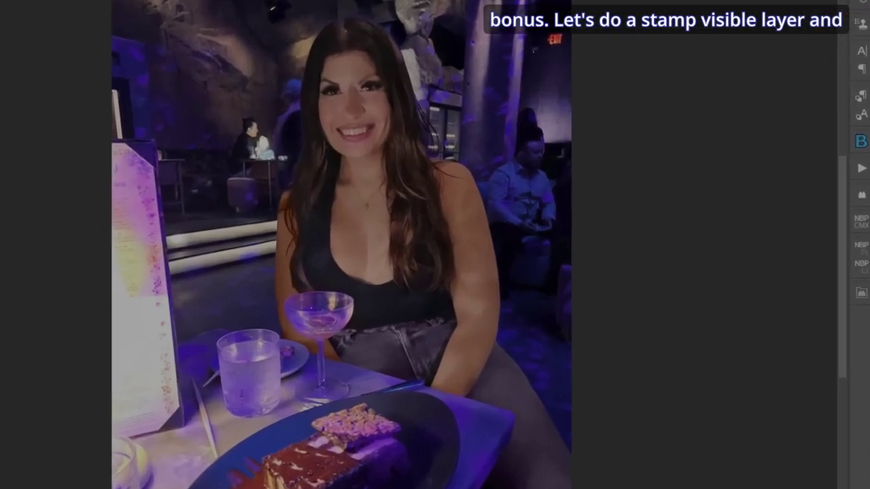
Stamp all visible layers into a new top layer and convert it to a smart object.
key("ctrl+alt+shift+e")
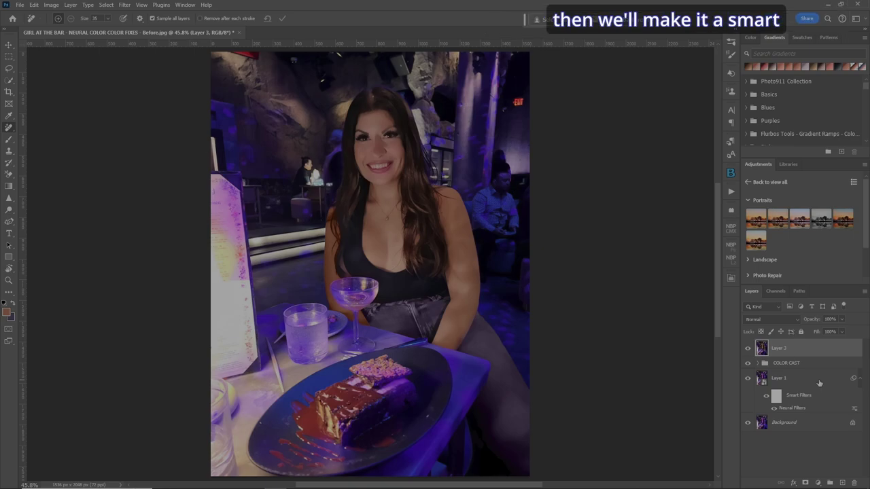
key("alt+l")
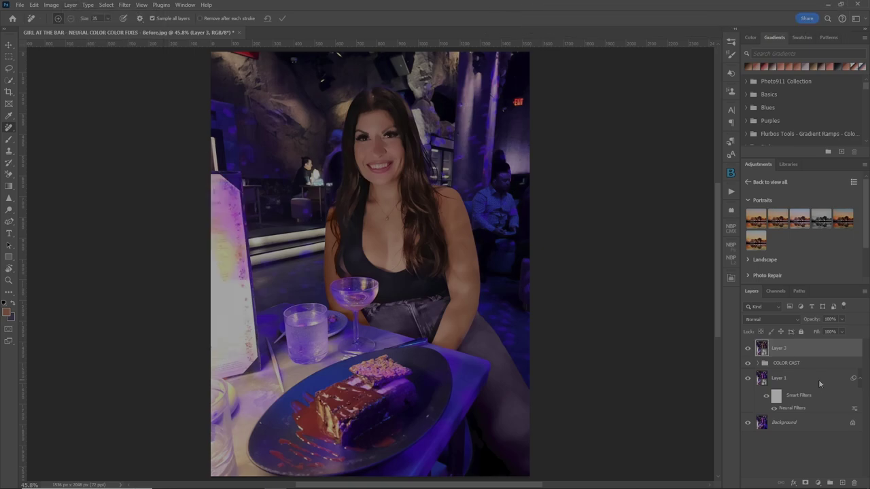
Blur the background with the Camera Raw Filter's Lens Blur, using a blur amount of 50, bokeh boost of 50 and subject focus.
key("ctrl+shift+a")
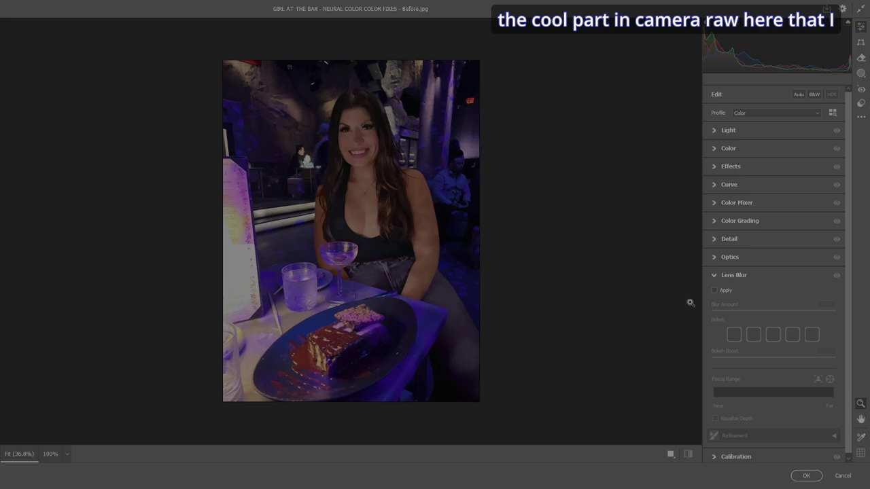
left_click(715, 291)
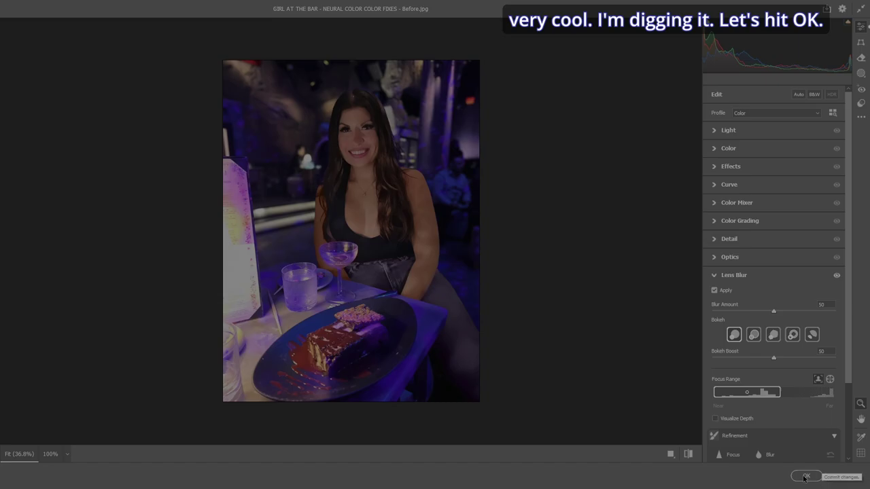
left_click(845, 477)
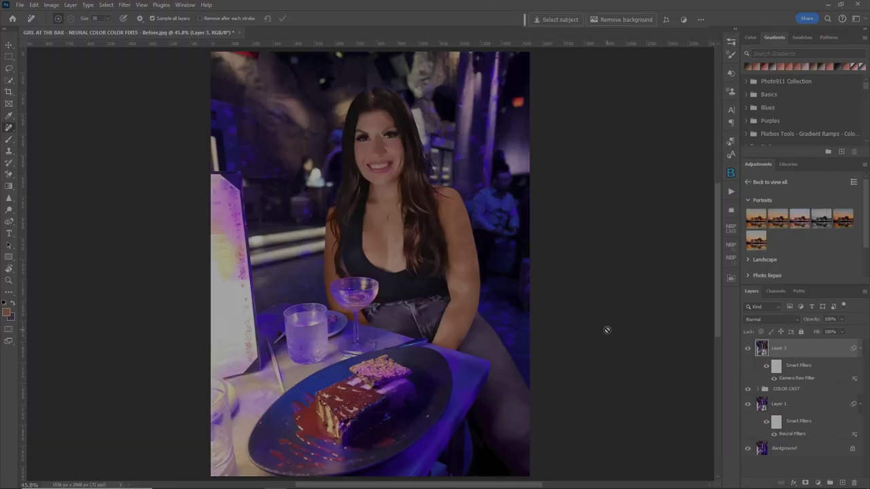
Stamp the visible result into a new layer and add the Moody Blues portrait adjustment preset above it.
key("ctrl+shift+alt+e")
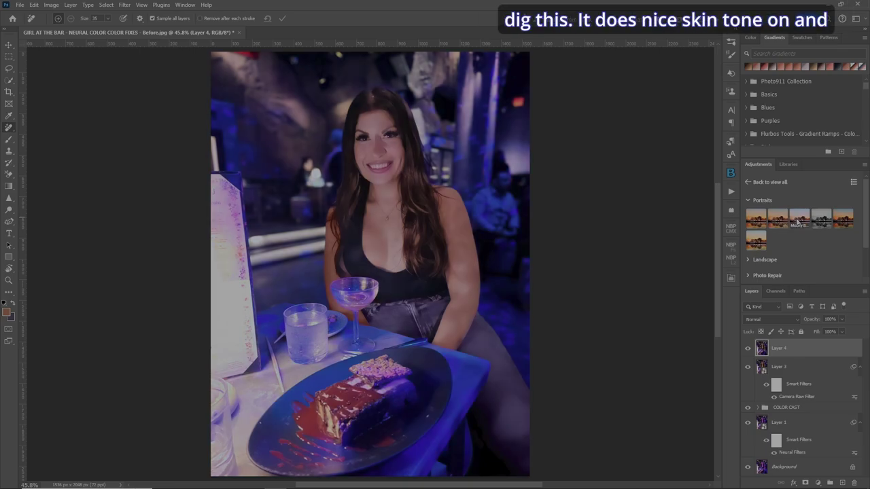
left_click(800, 221)
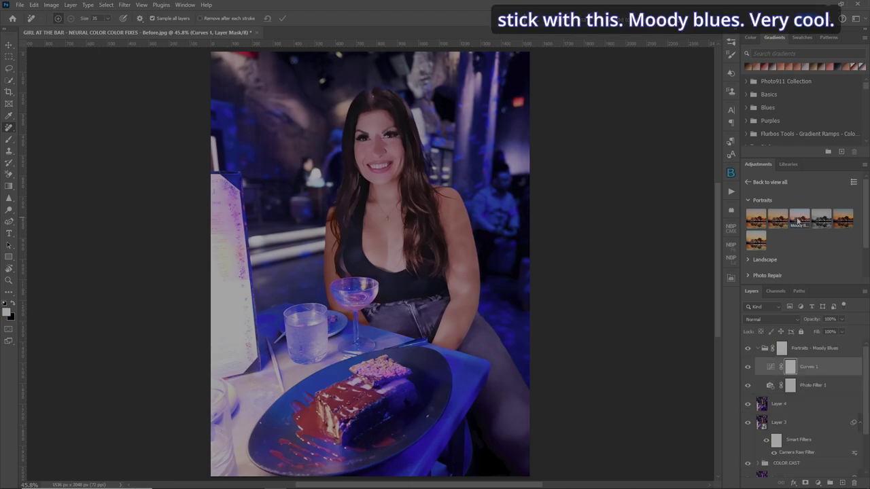